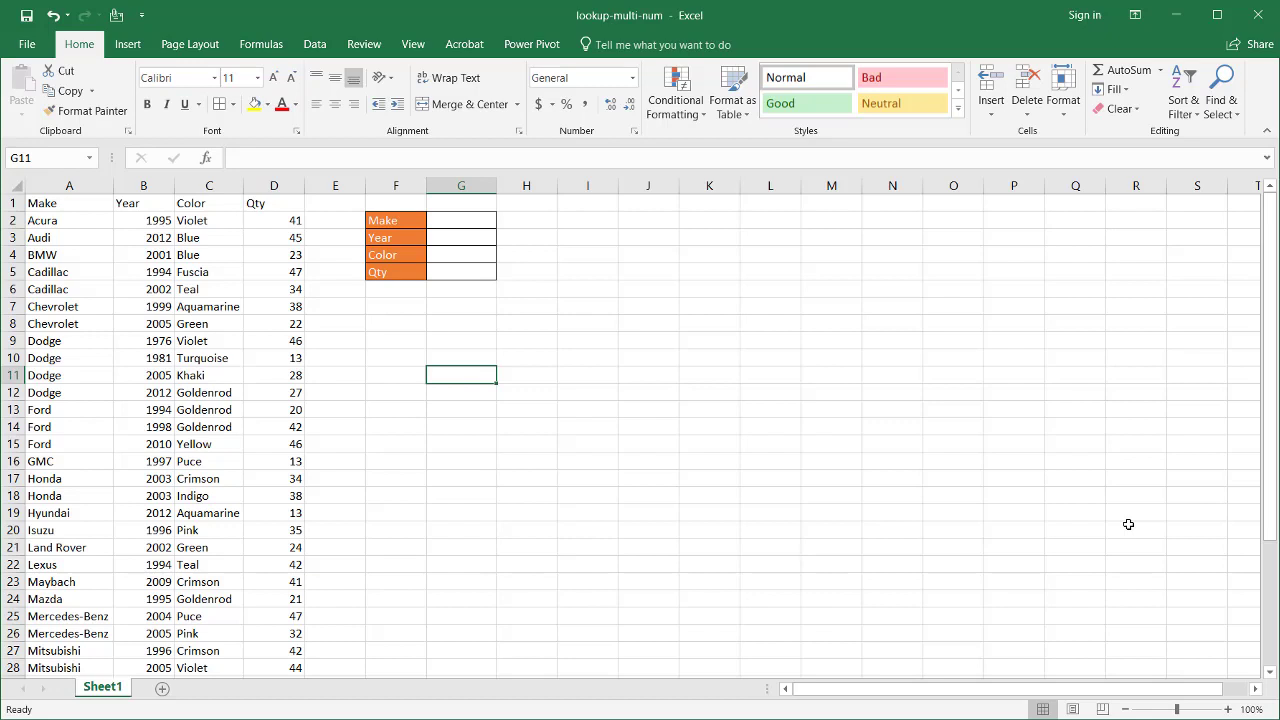
Point out the Make, Year, Color and Qty criterion labels and the matching data columns.
left_click(390, 342)
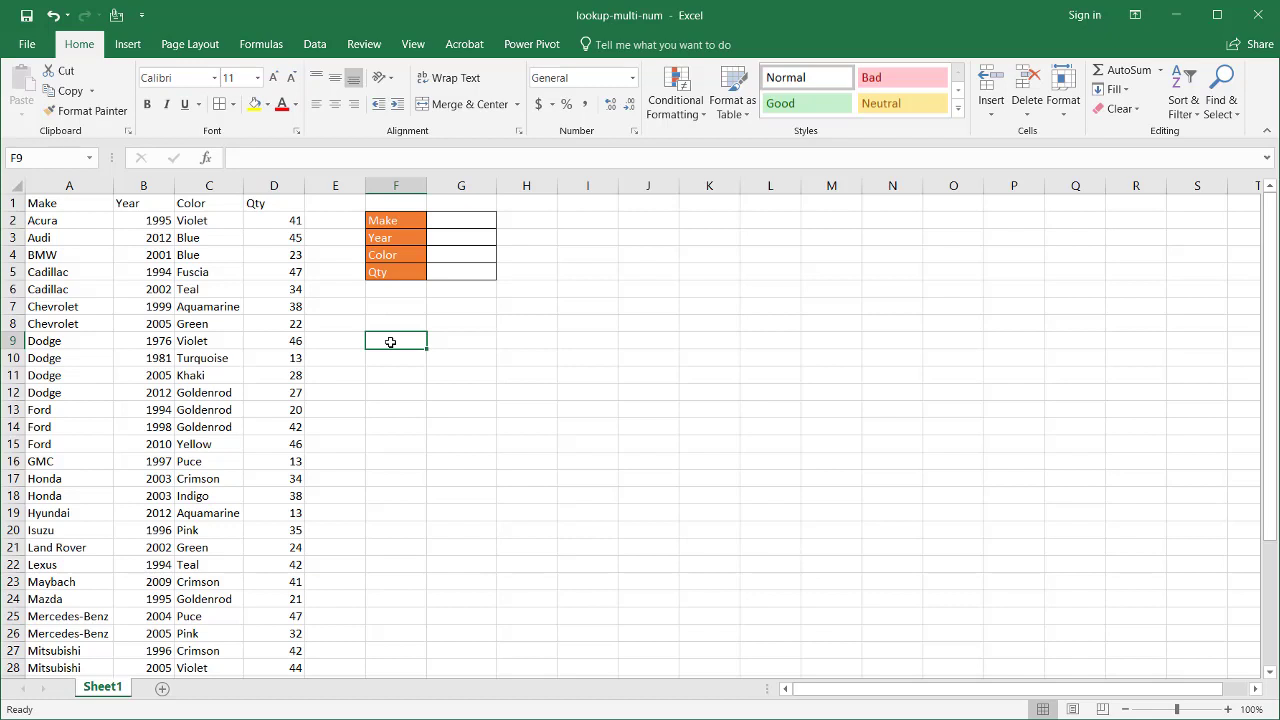
left_click(405, 219)
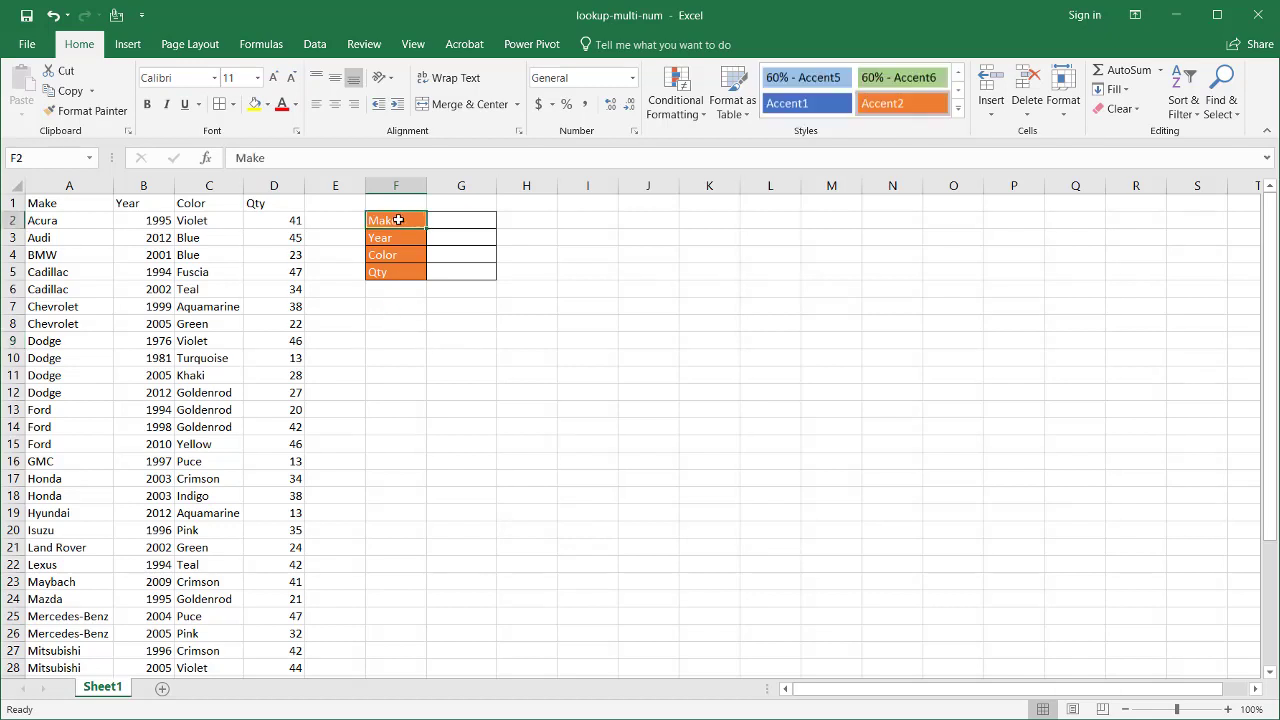
left_click(284, 240)
left_click(53, 237)
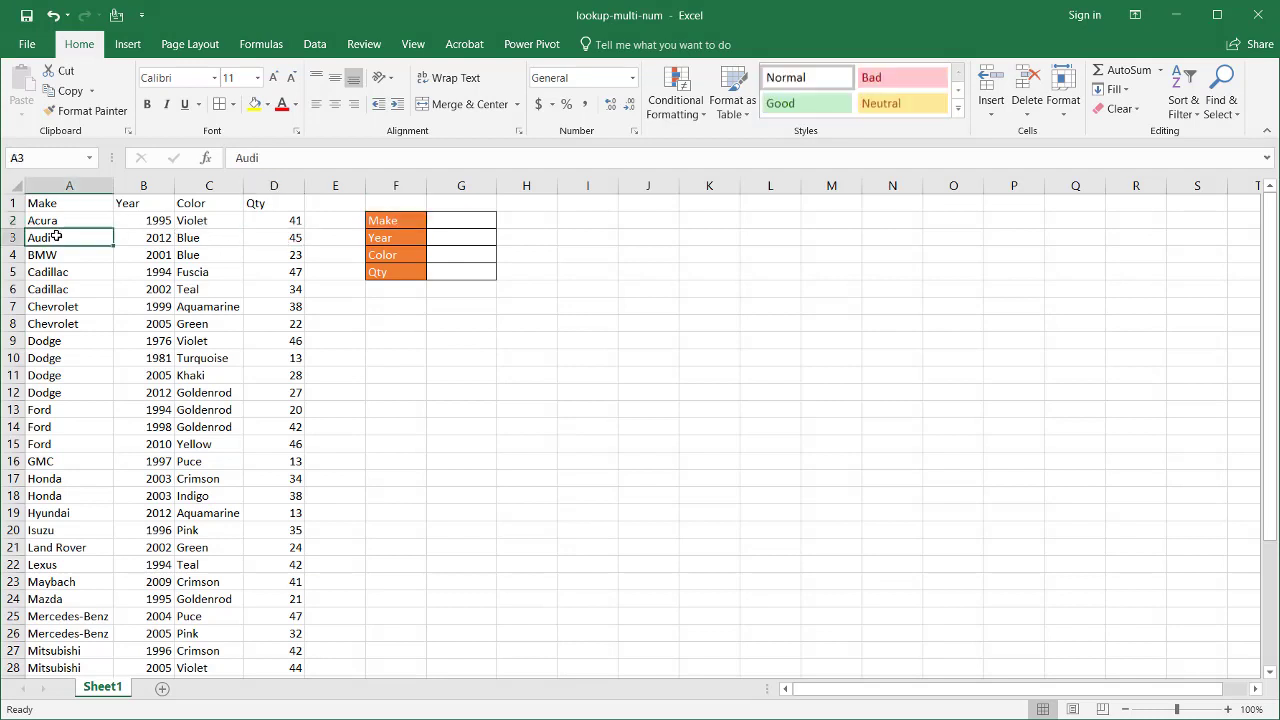
left_click(392, 238)
left_click(394, 256)
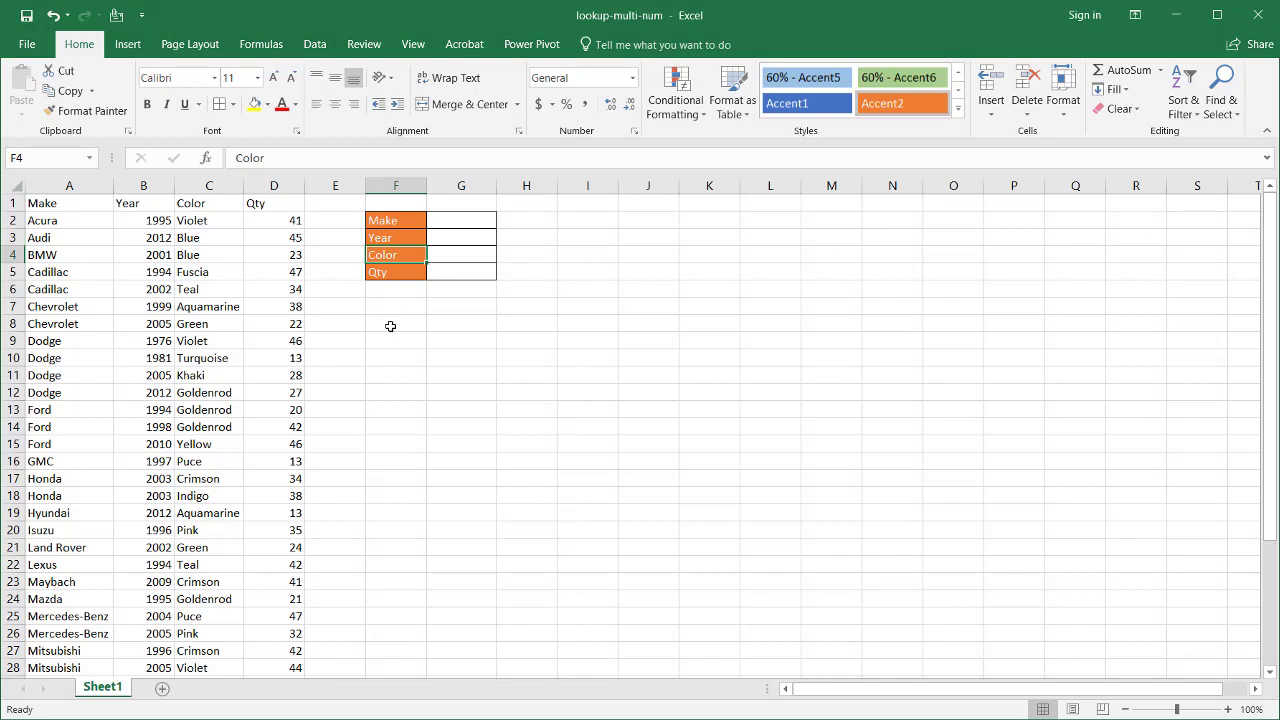
left_click(465, 220)
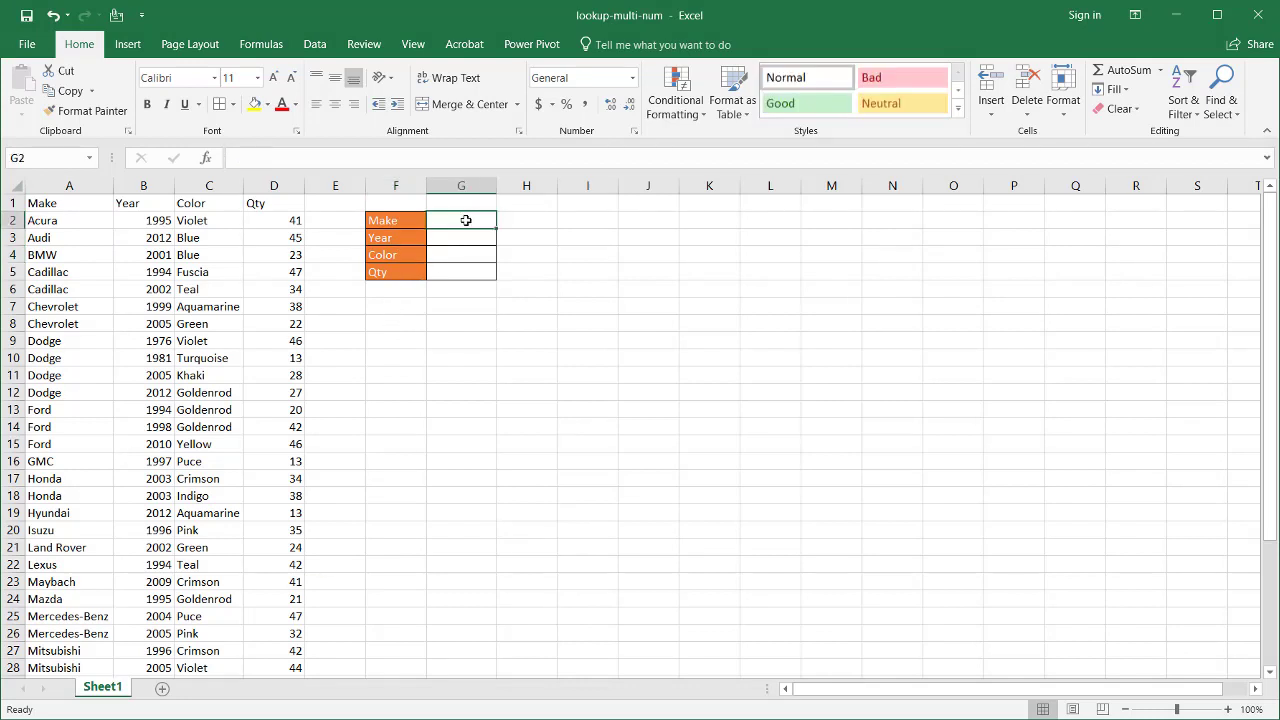
left_click_drag(406, 237, 414, 268)
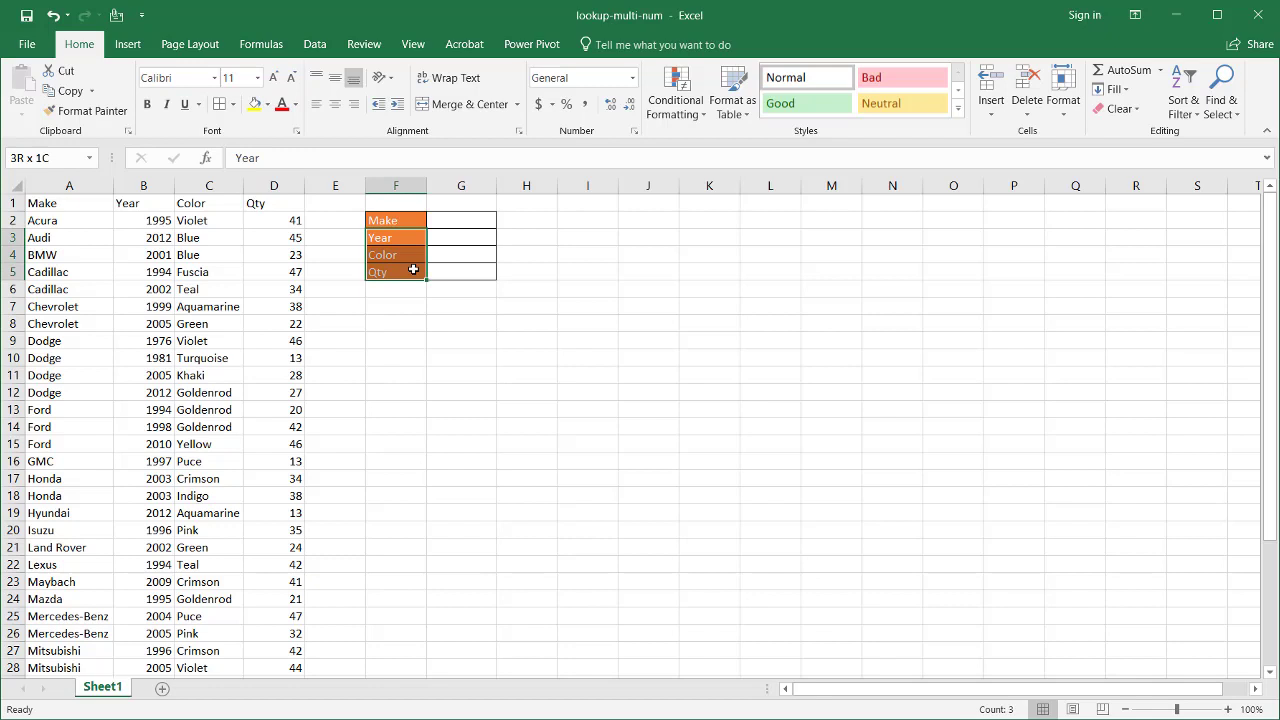
left_click(446, 218)
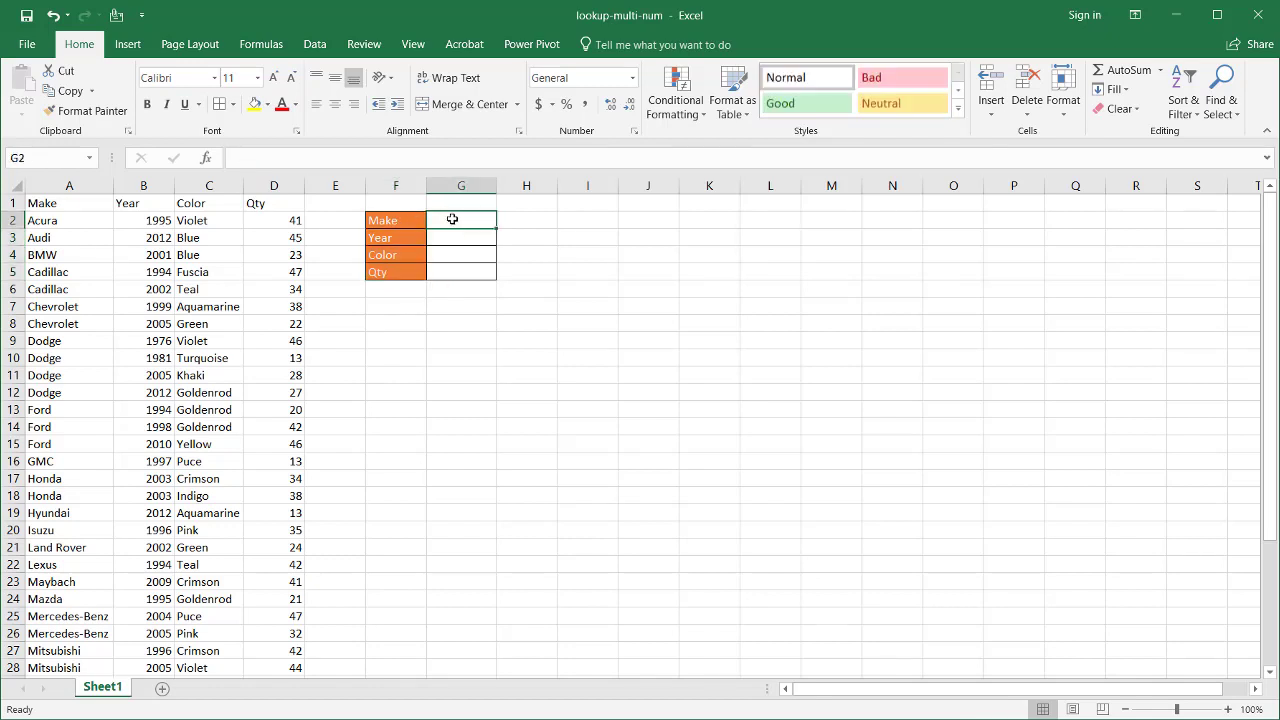
Enter Acura in G2, 2012 in G3 and Violet in G4.
type("Acura")
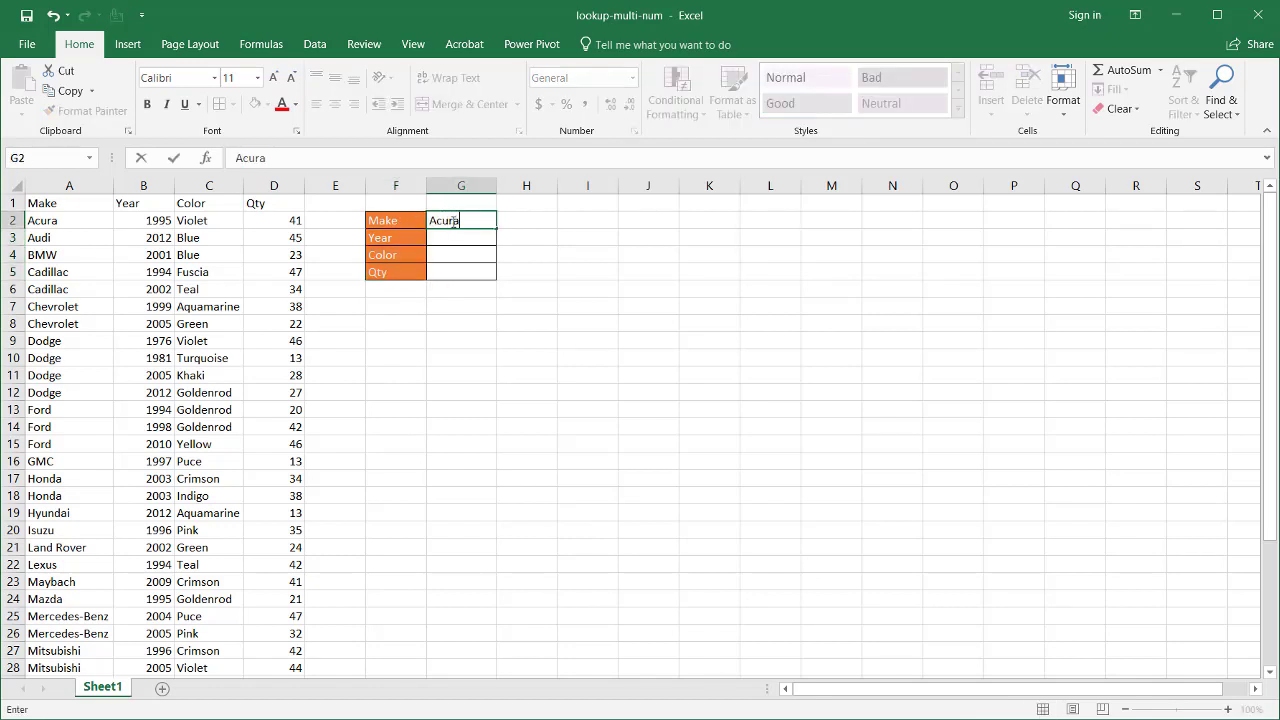
left_click(443, 240)
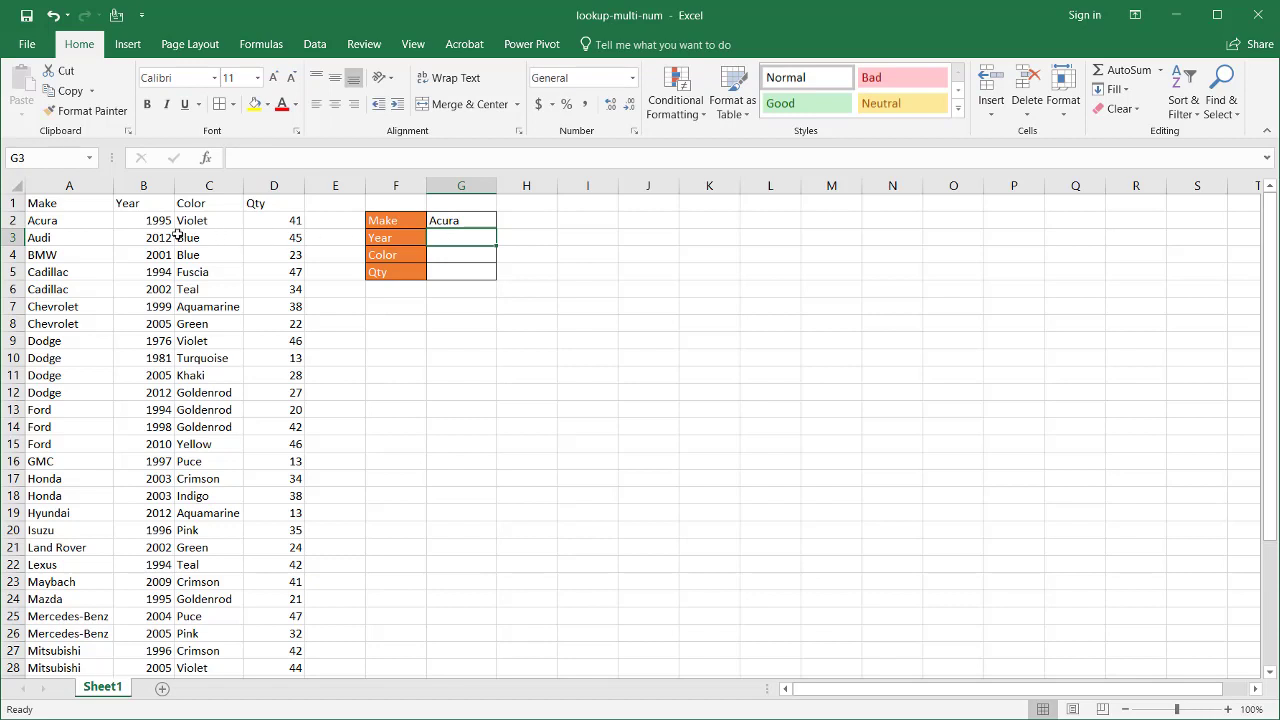
type("2012")
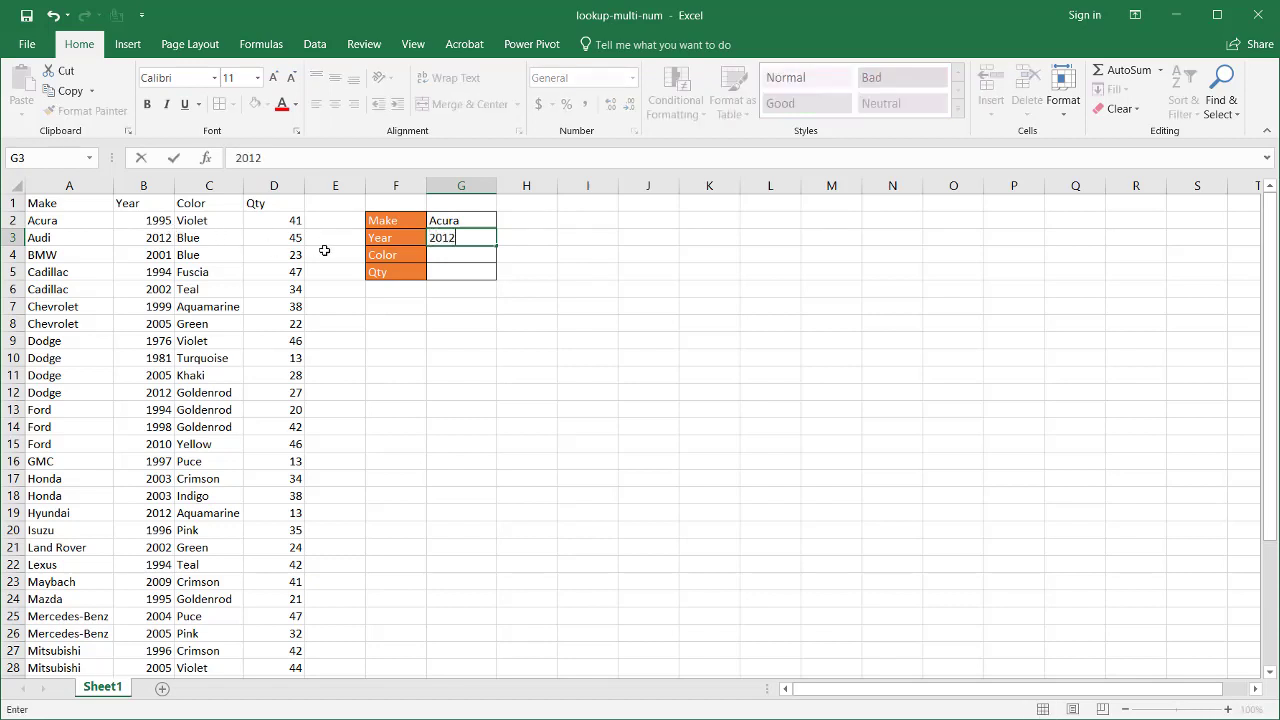
left_click(439, 254)
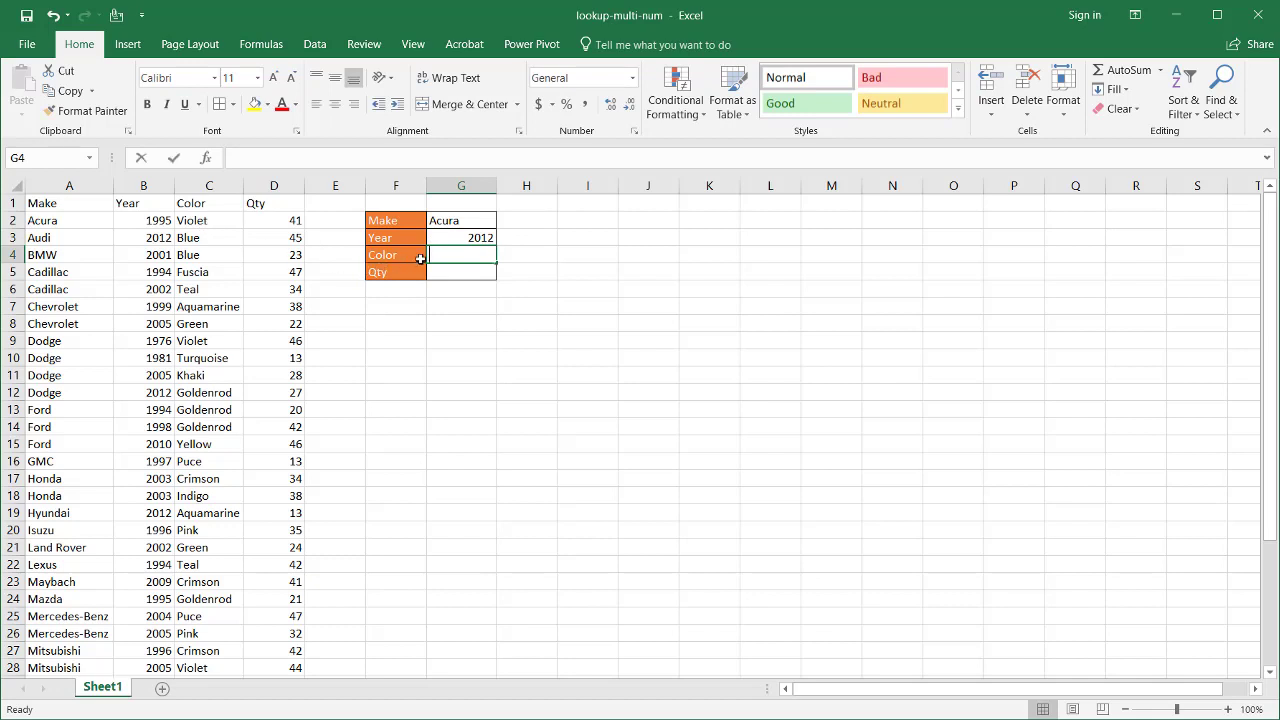
type("viol")
key("BackSpace")
key("BackSpace")
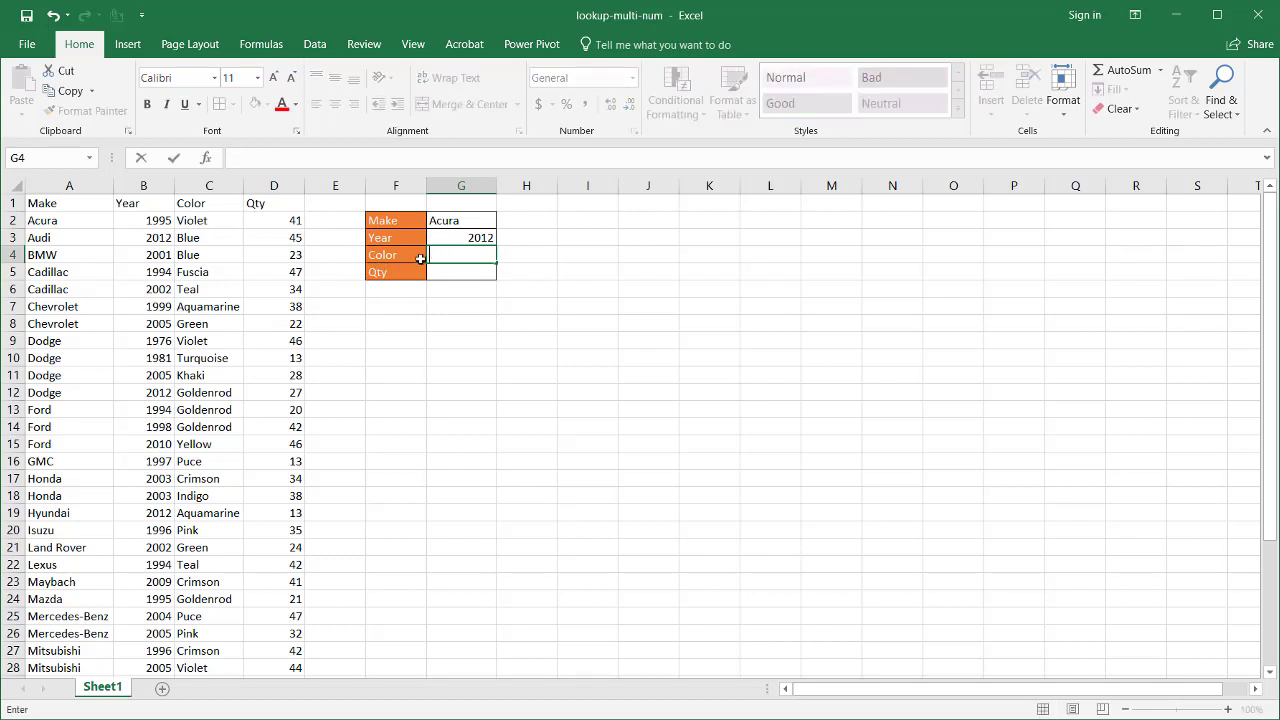
type("l")
key("BackSpace")
key("BackSpace")
type("olet")
key("Return")
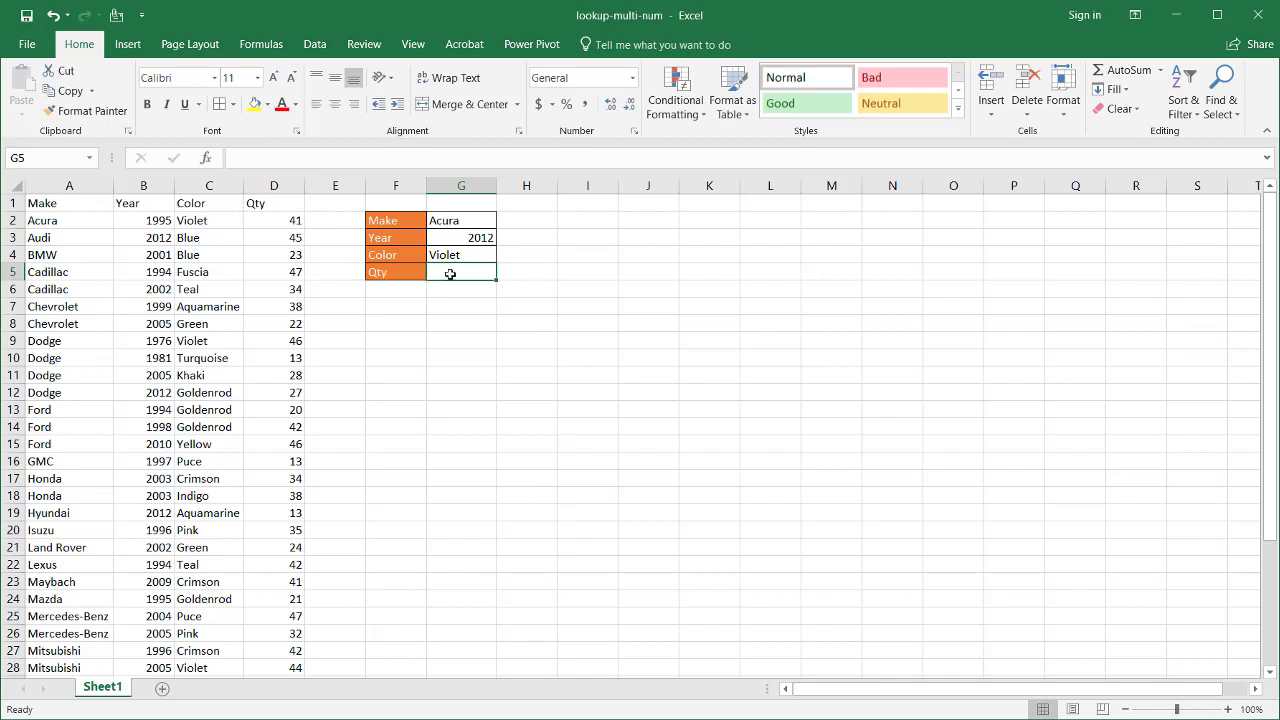
Start a =SUMPRODUCT( formula in G5.
type("=")
key("BackSpace")
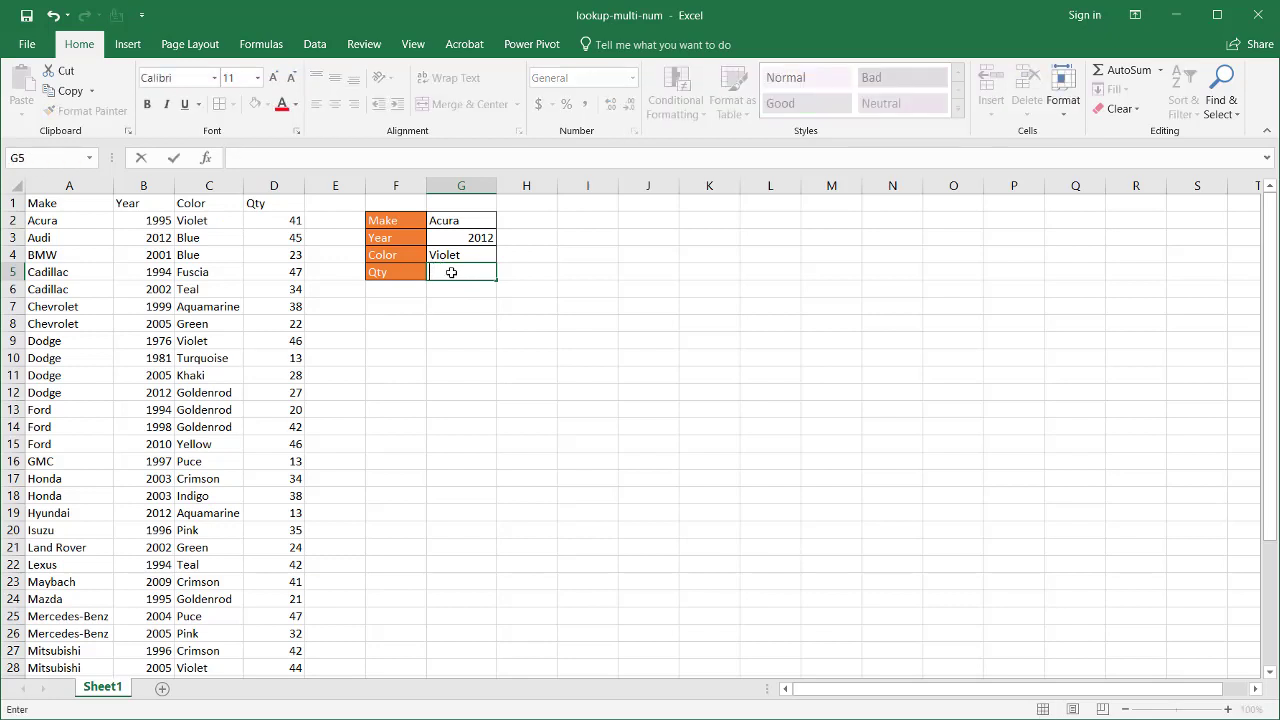
type("=sum")
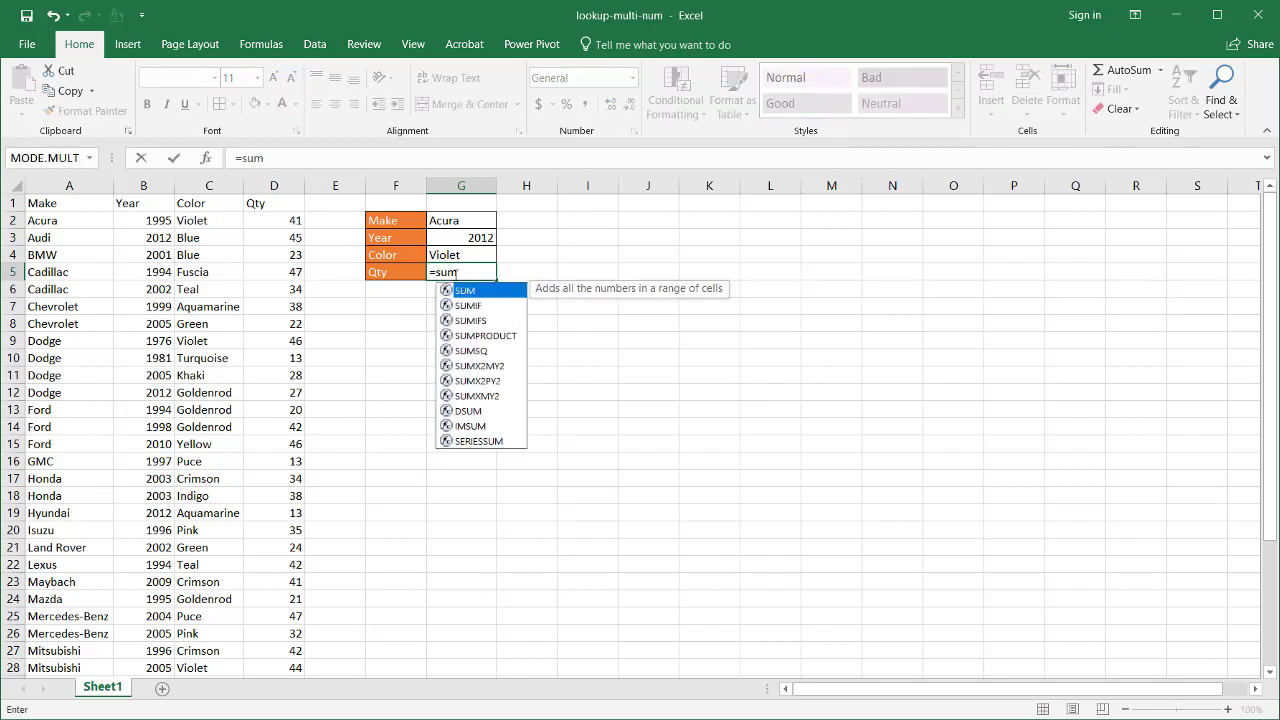
type("p")
key("Tab")
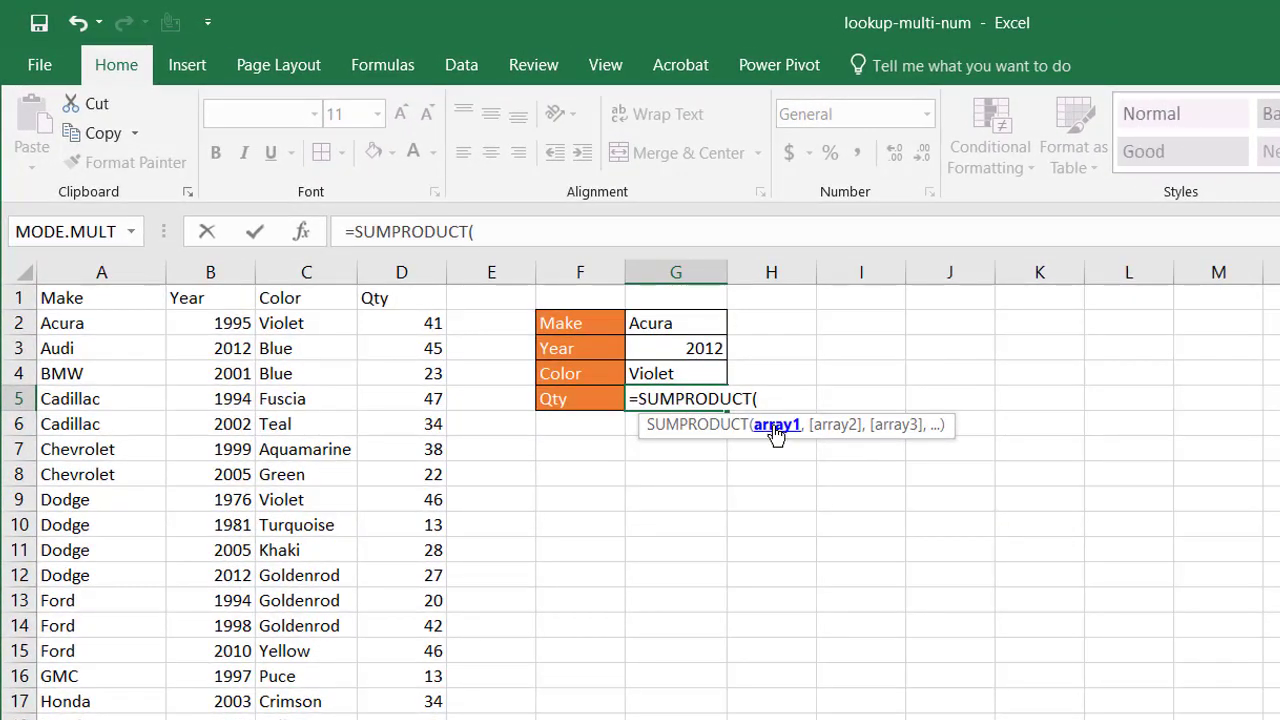
Add the first condition A2:A38=G2, comparing the Make column with Acura.
left_click(102, 318)
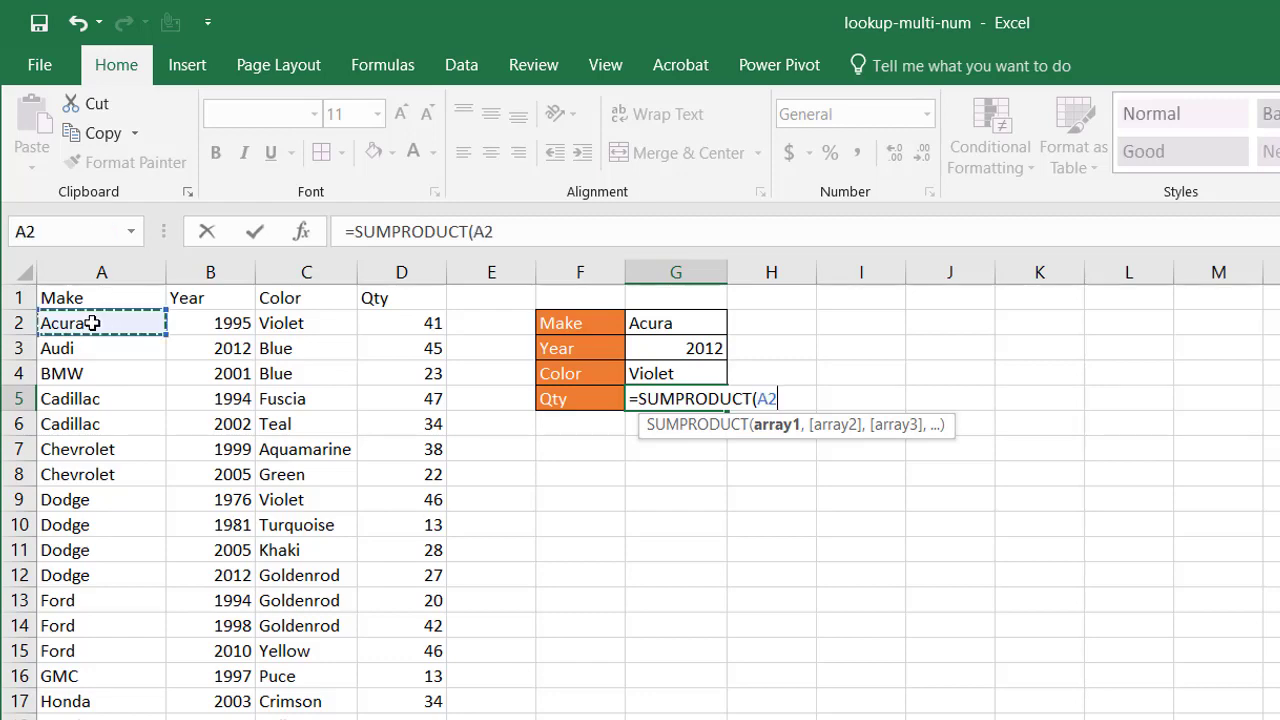
left_click(516, 226)
key("BackSpace")
key("BackSpace")
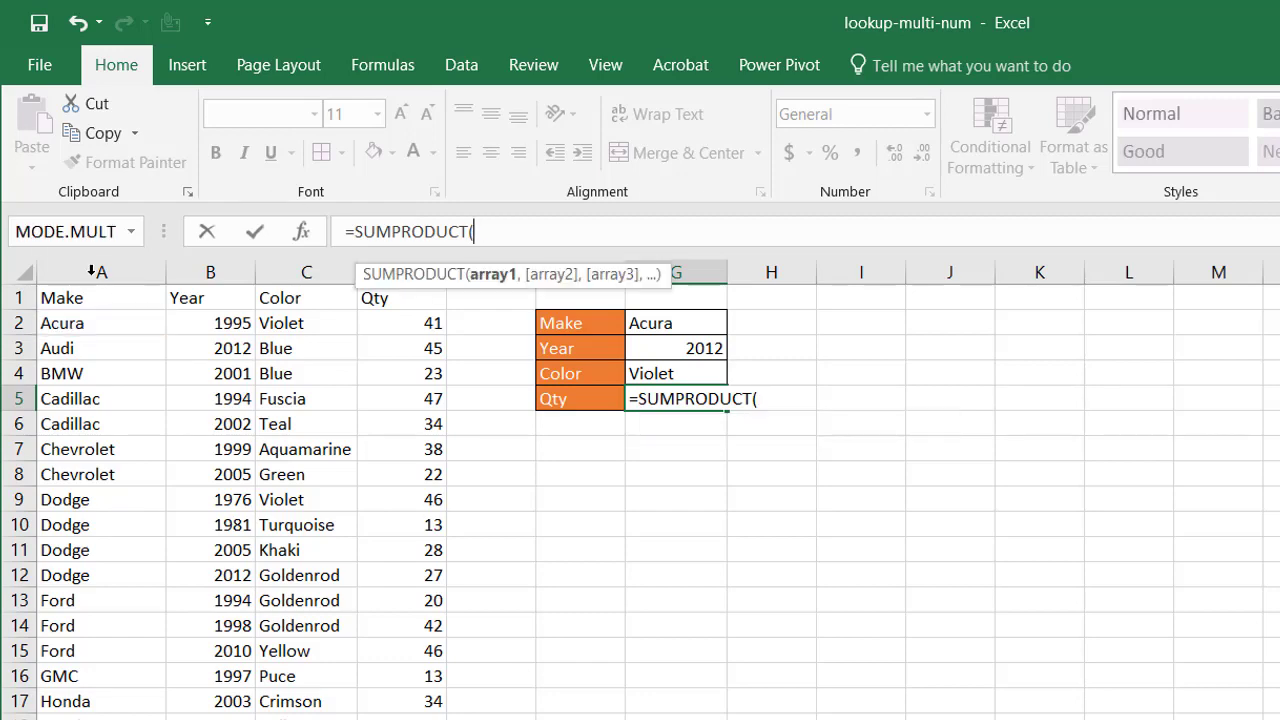
left_click(91, 322)
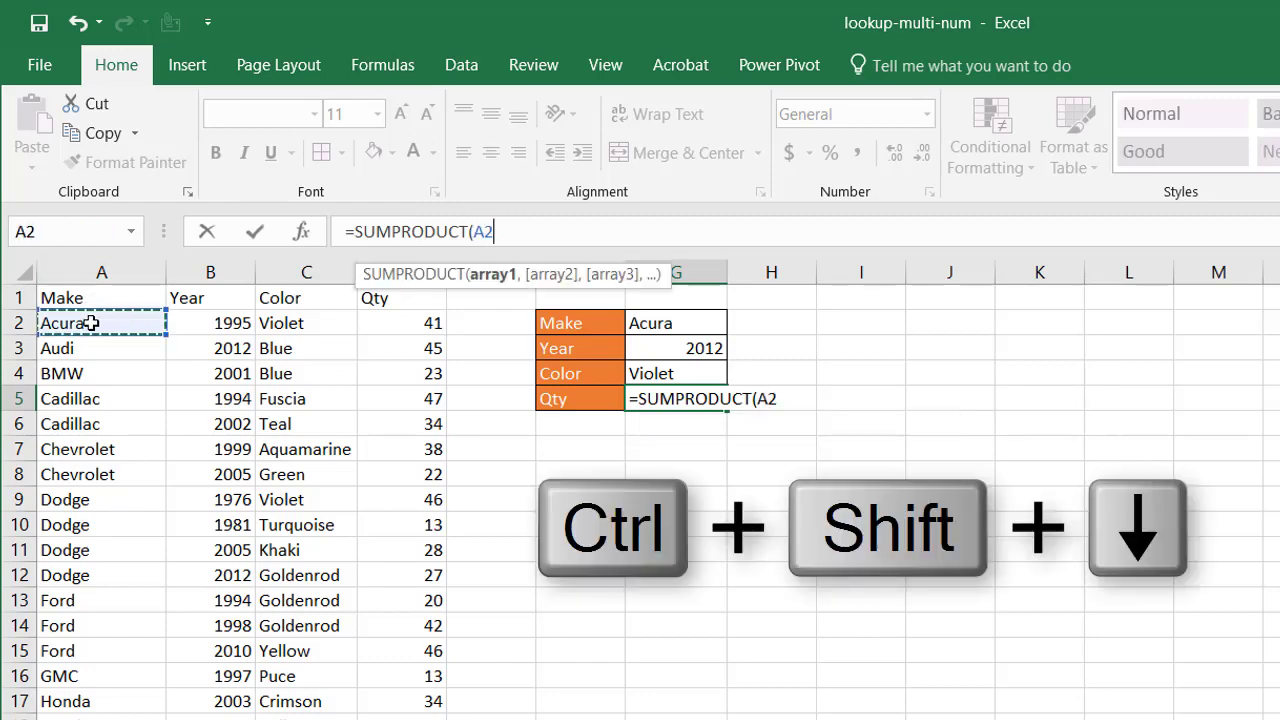
key("ctrl+shift+Down")
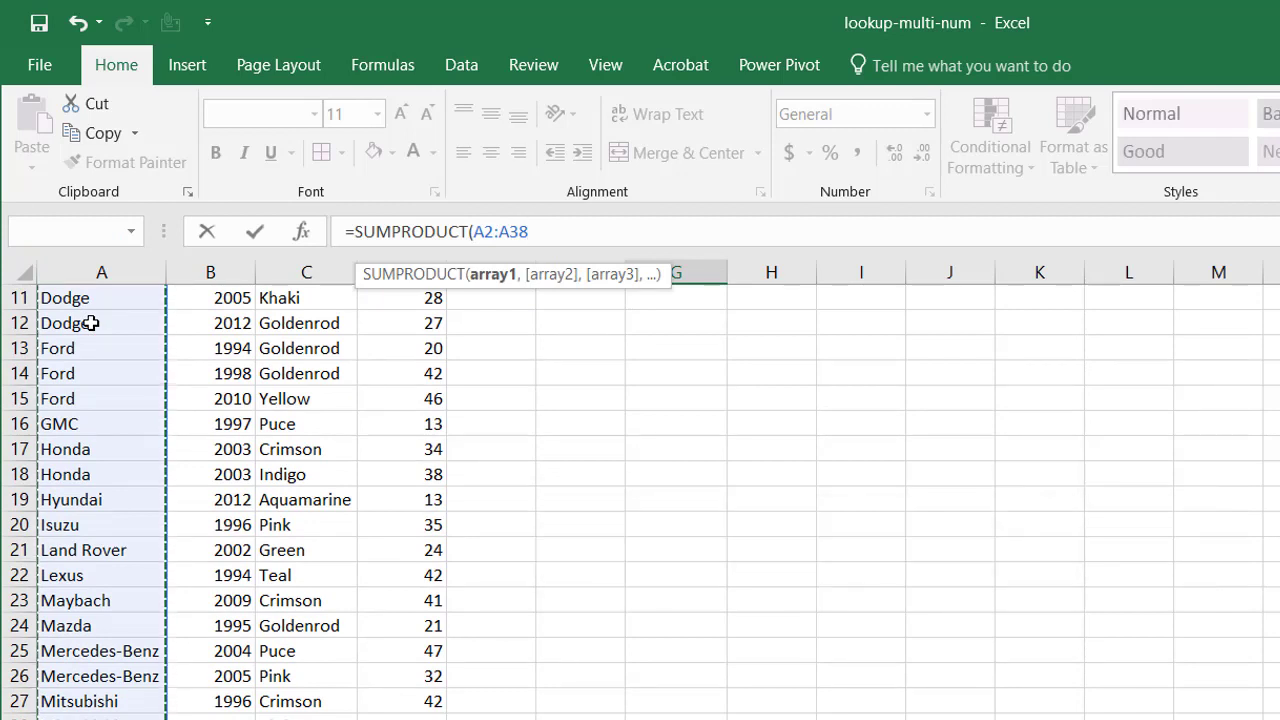
type("=")
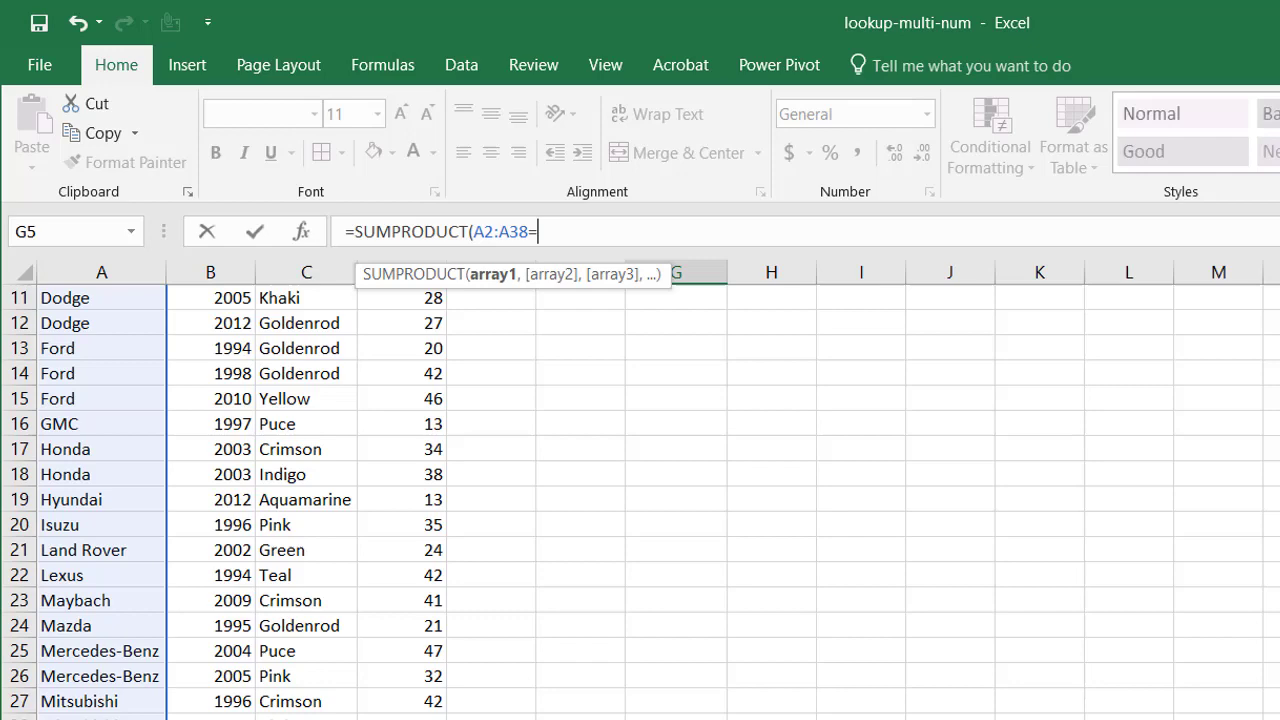
scroll(640, 500, "up", 4)
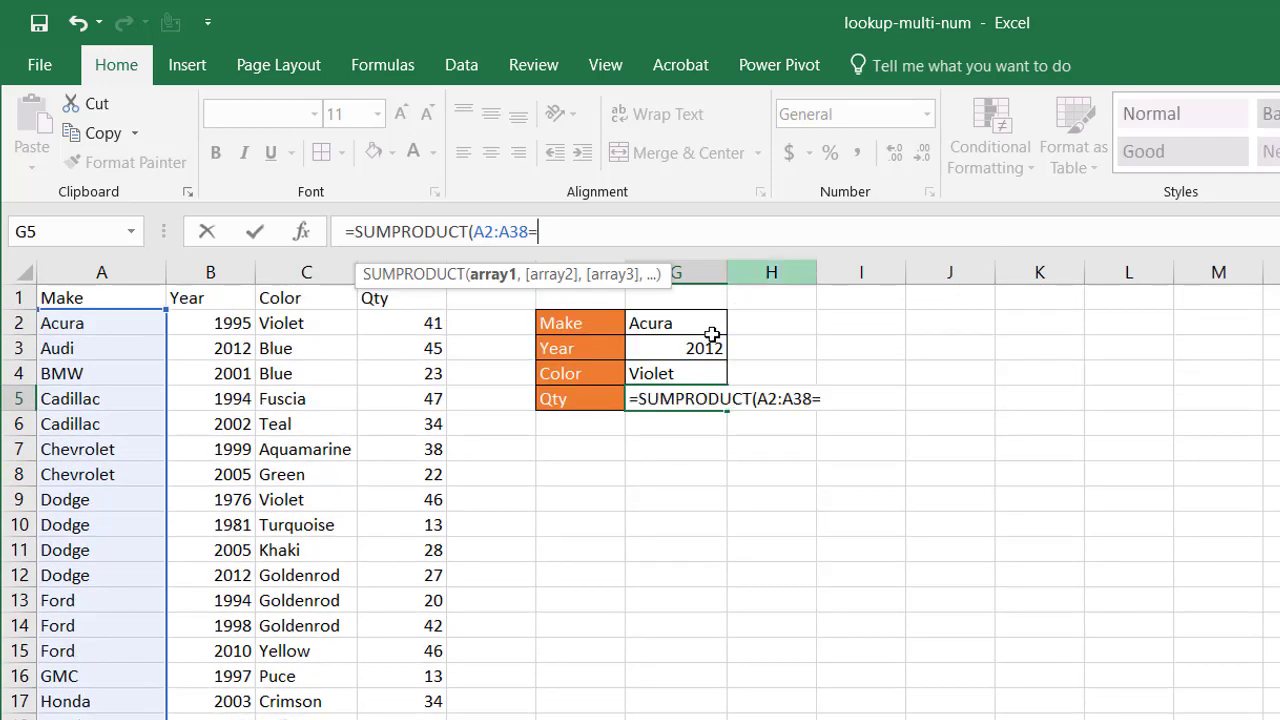
left_click(681, 325)
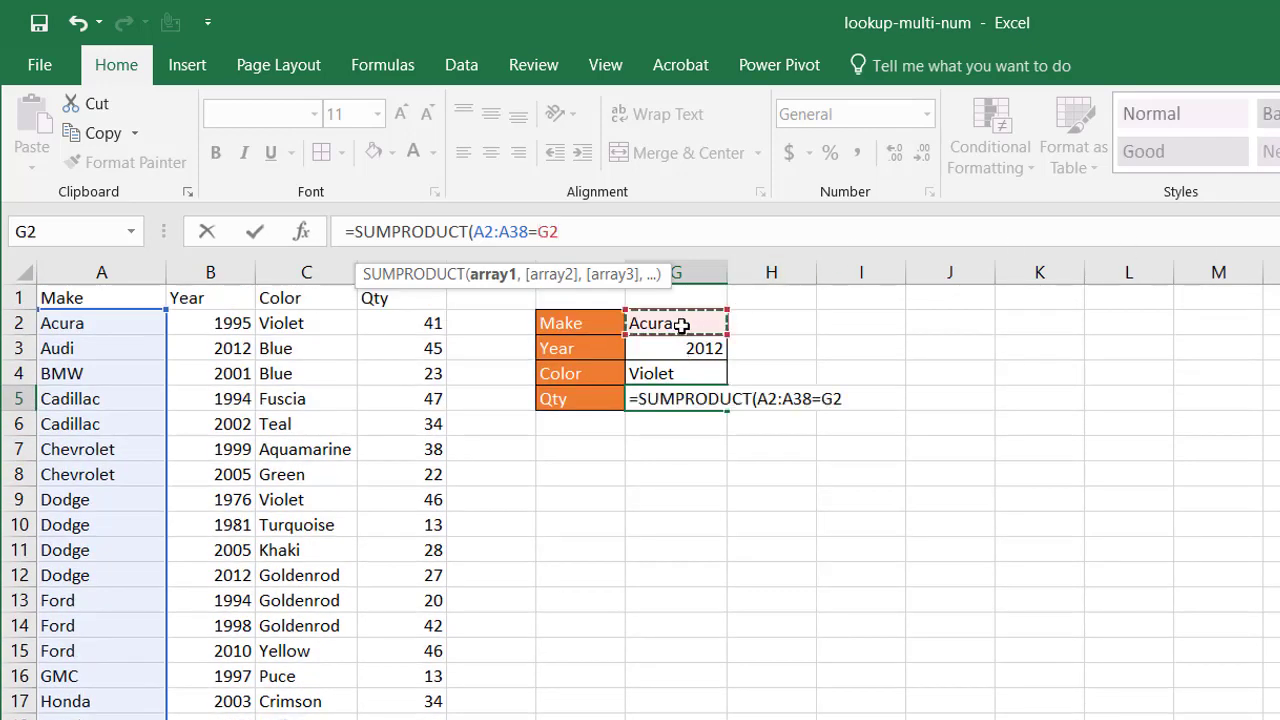
Add the Year condition B2:B38=G3 to the formula.
type(",")
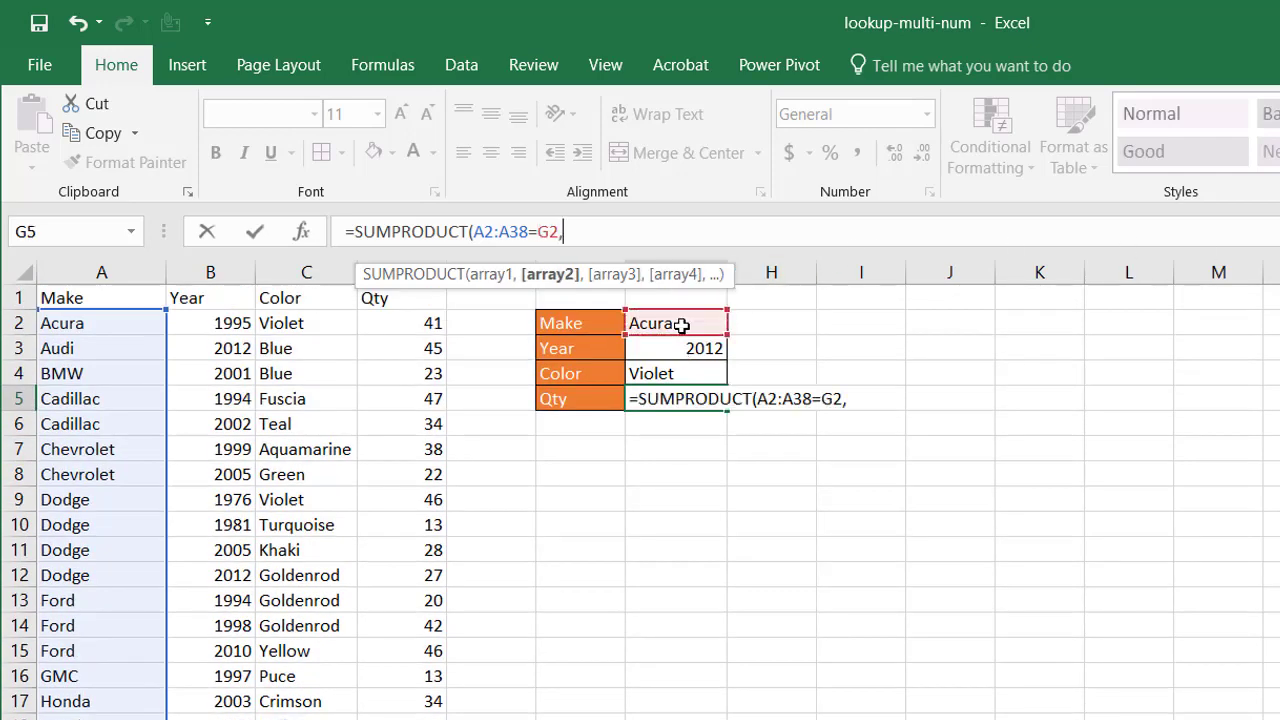
left_click(205, 327)
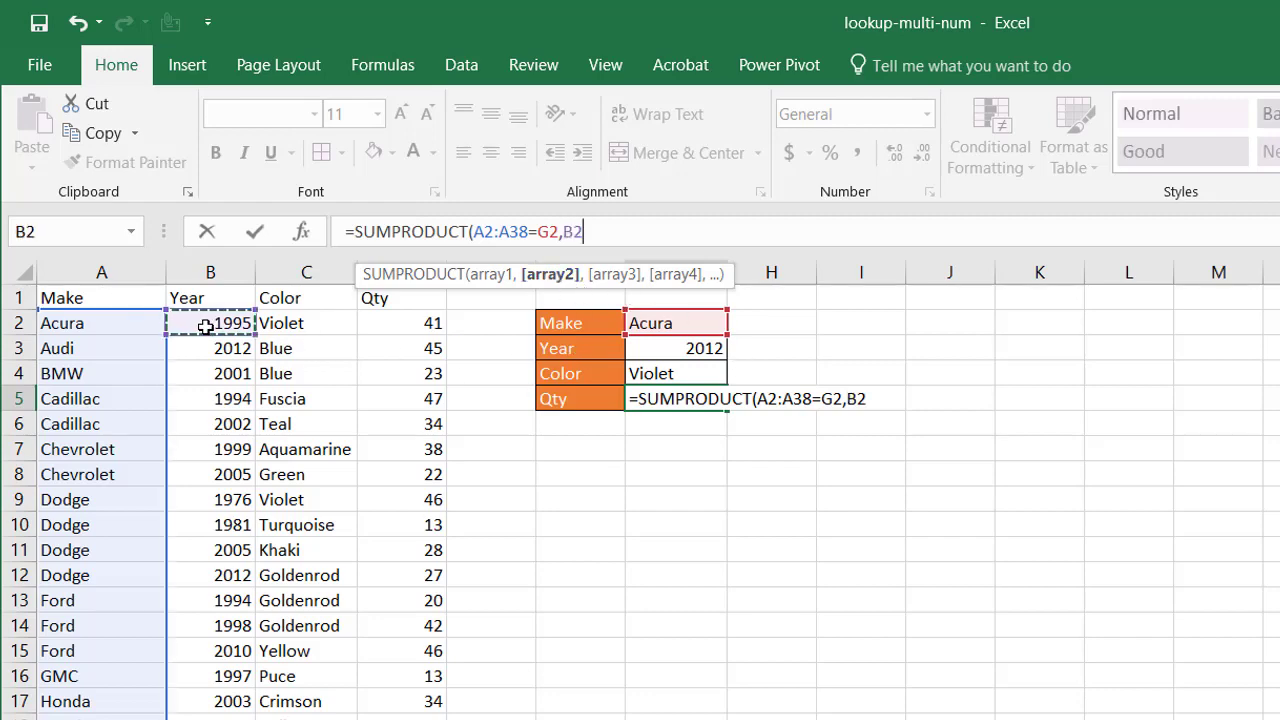
key("ctrl+shift+Down")
type("=")
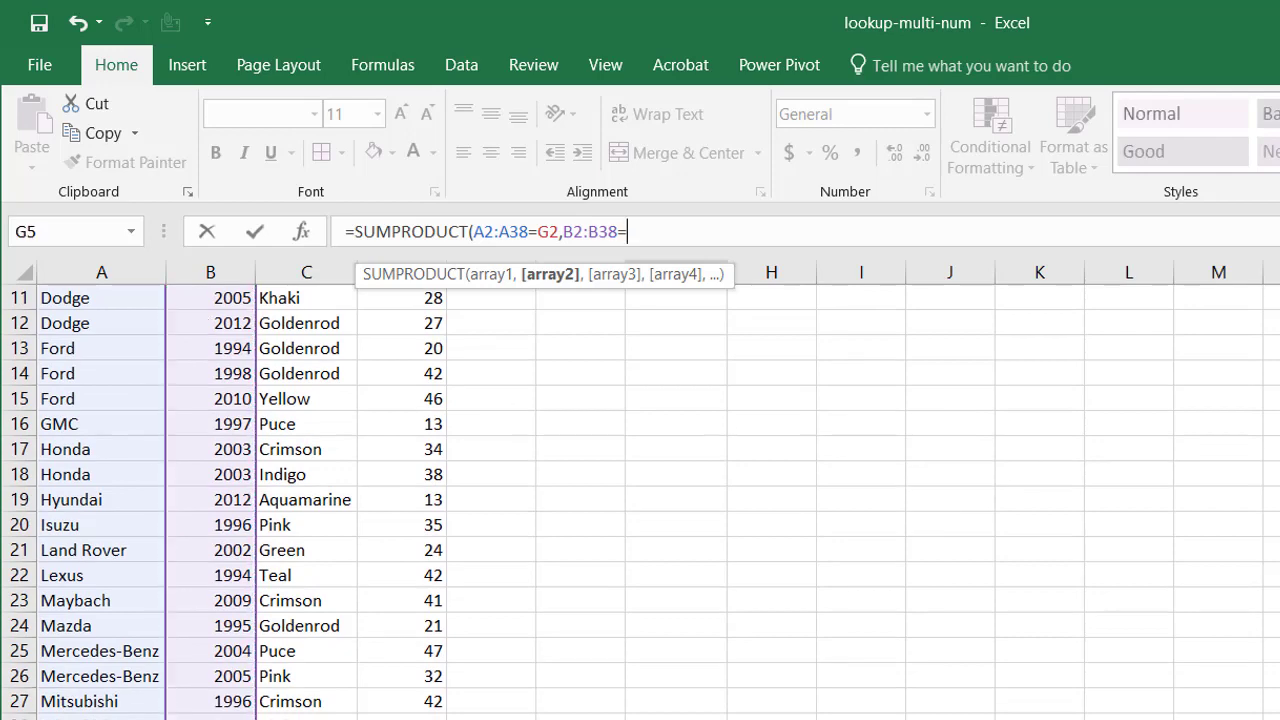
scroll(684, 400, "up", 4)
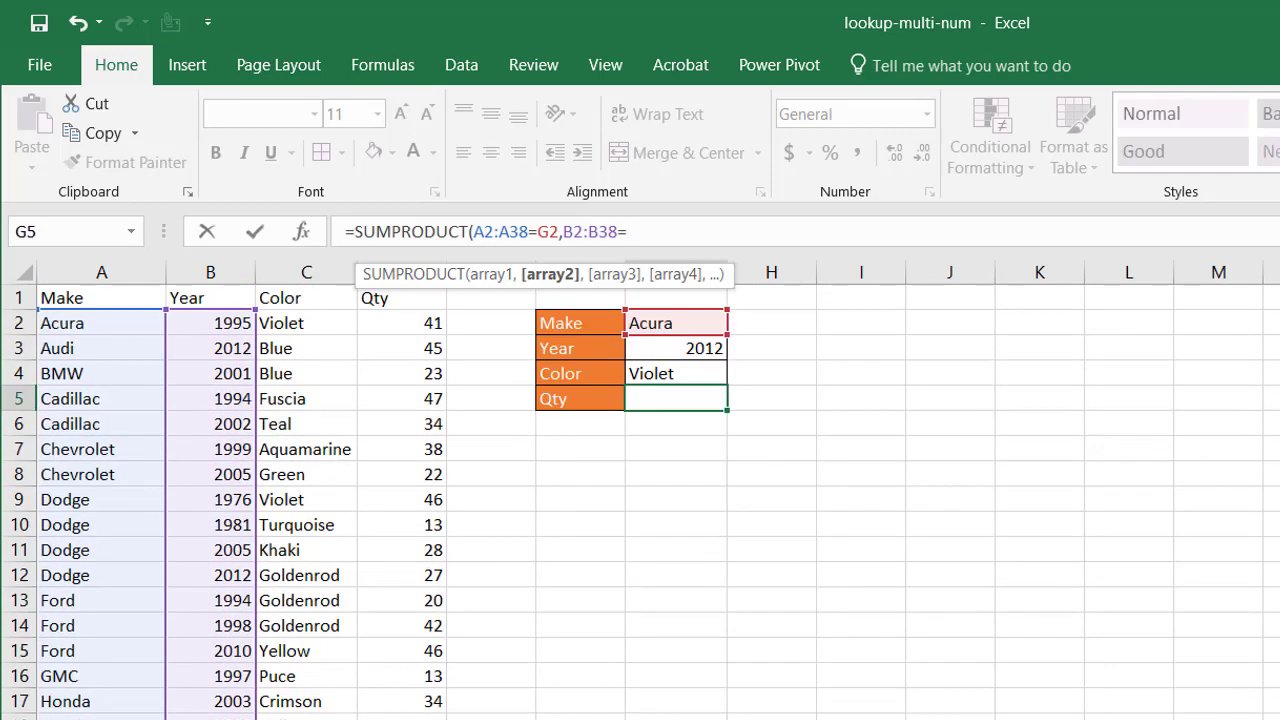
left_click(684, 348)
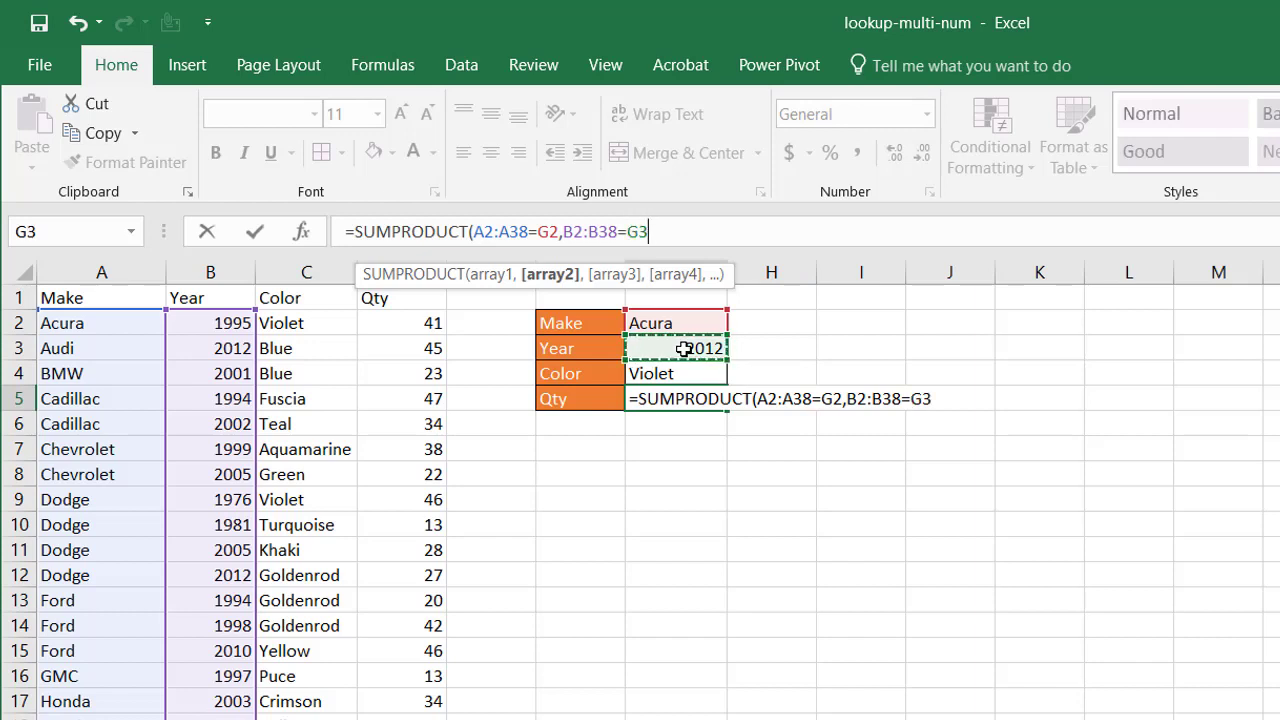
type(",")
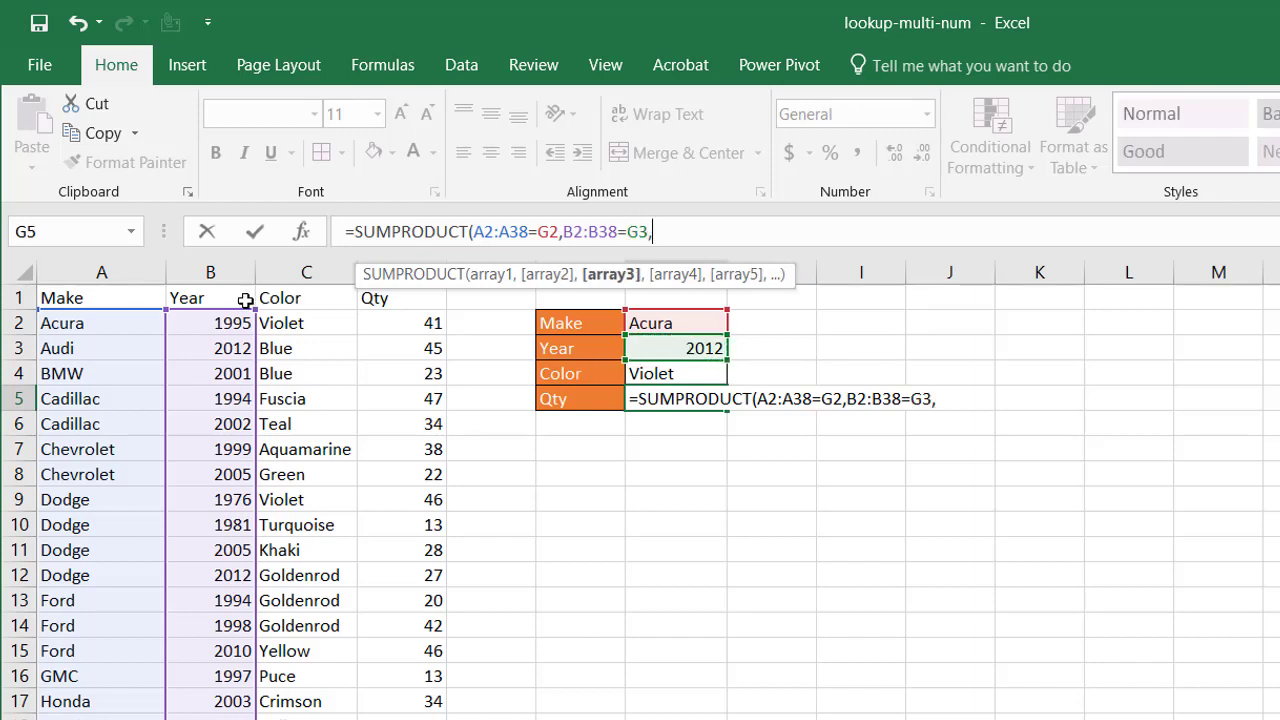
Add the Color condition C2:C38=G4, followed by a comma.
left_click(312, 322)
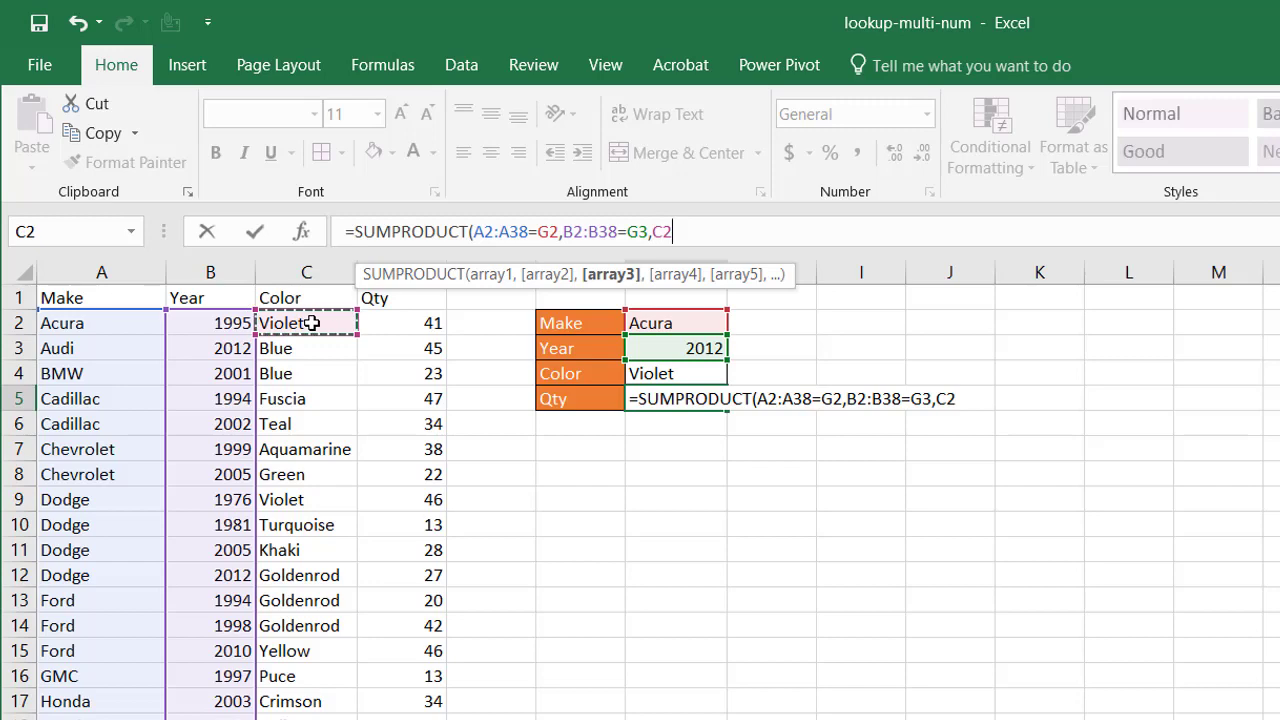
key("ctrl+shift+Down")
type("=")
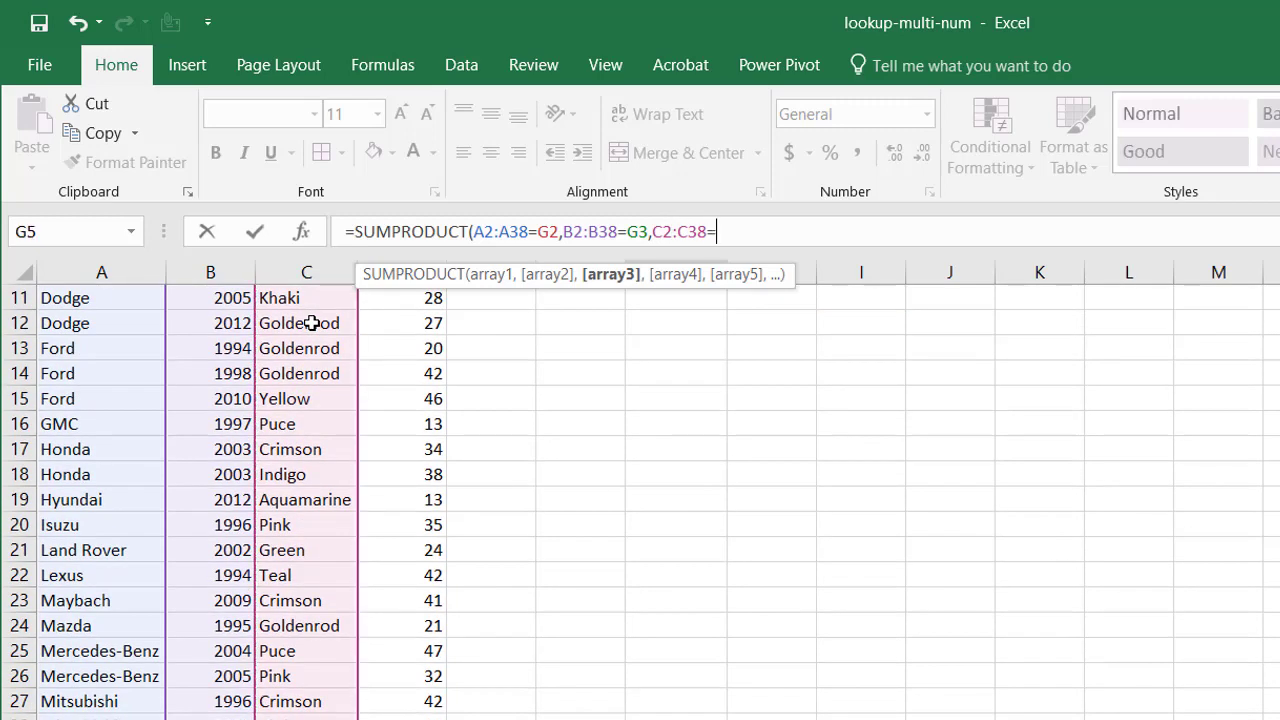
scroll(699, 373, "up", 4)
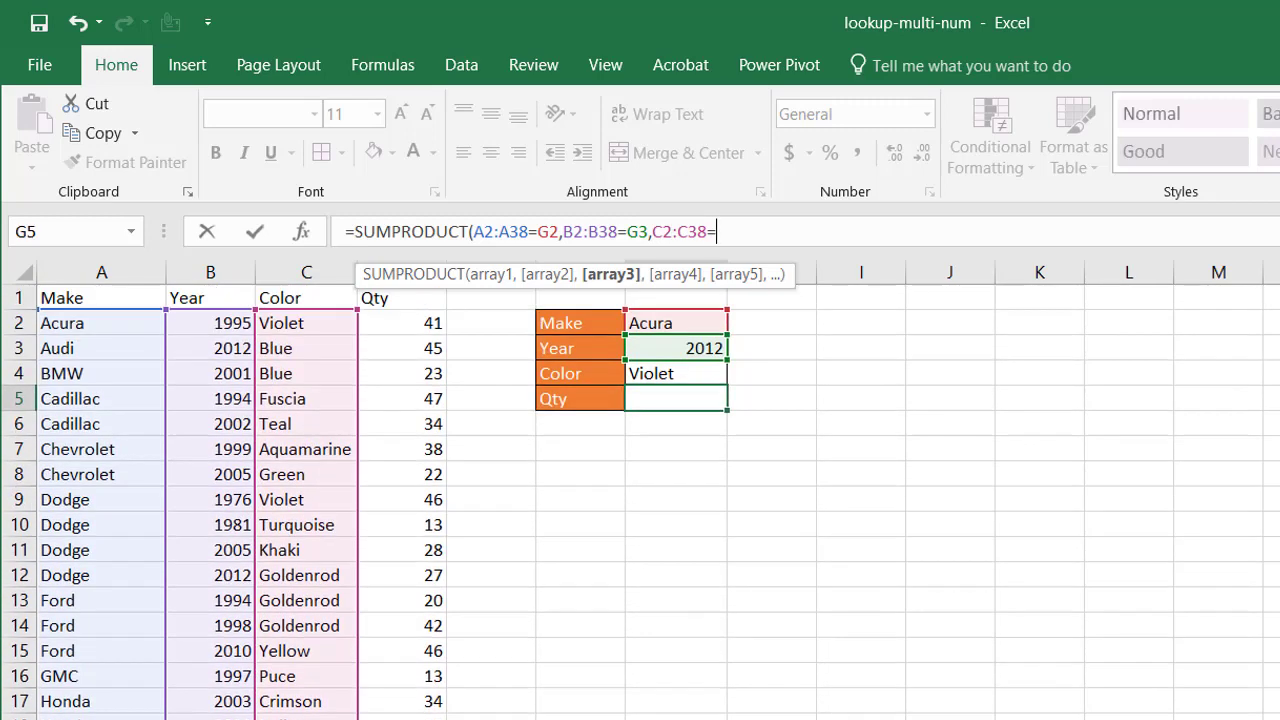
left_click(689, 374)
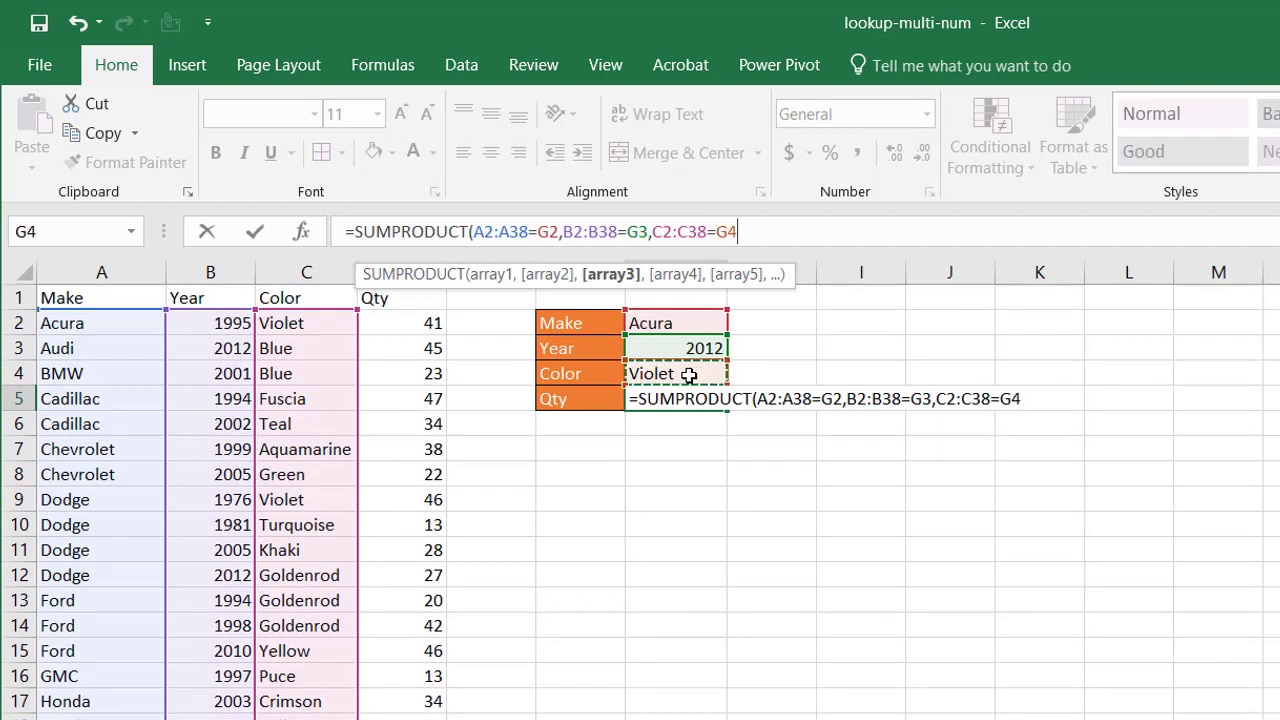
type(",")
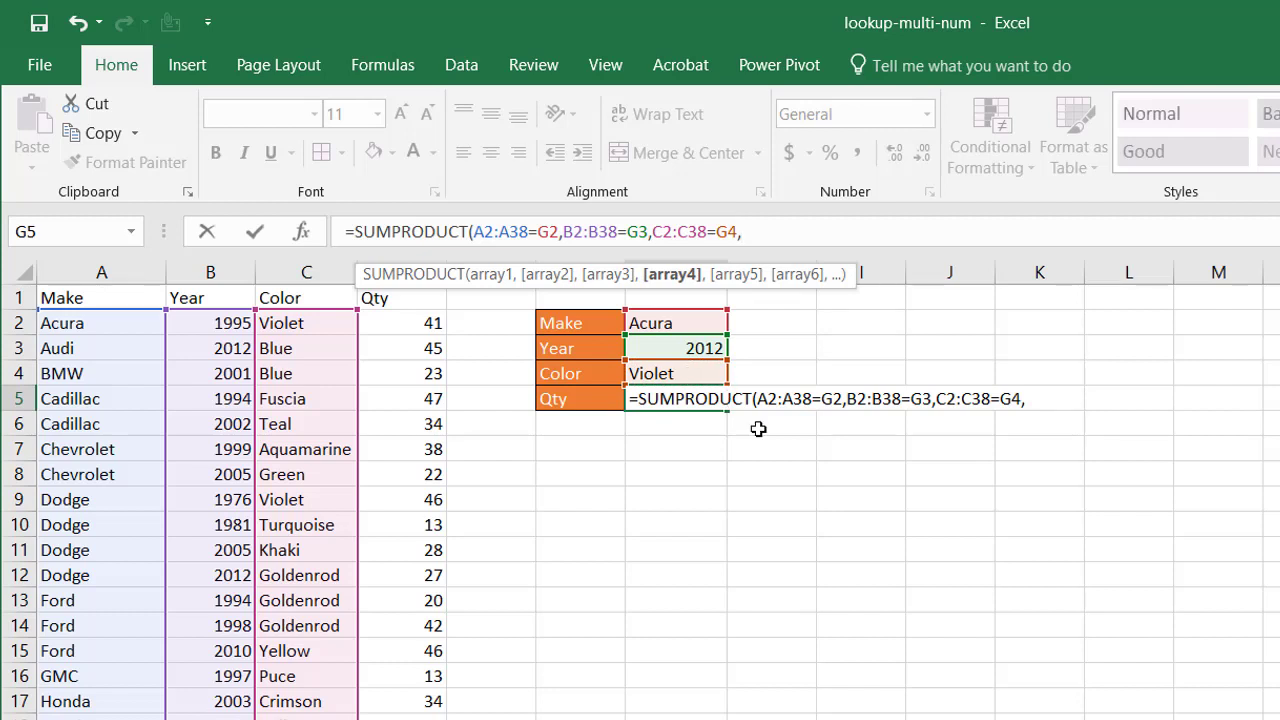
Add the Qty range D2:D38, then bracket the Make condition and replace its comma with *.
left_click(417, 326)
key("ctrl+shift+Down")
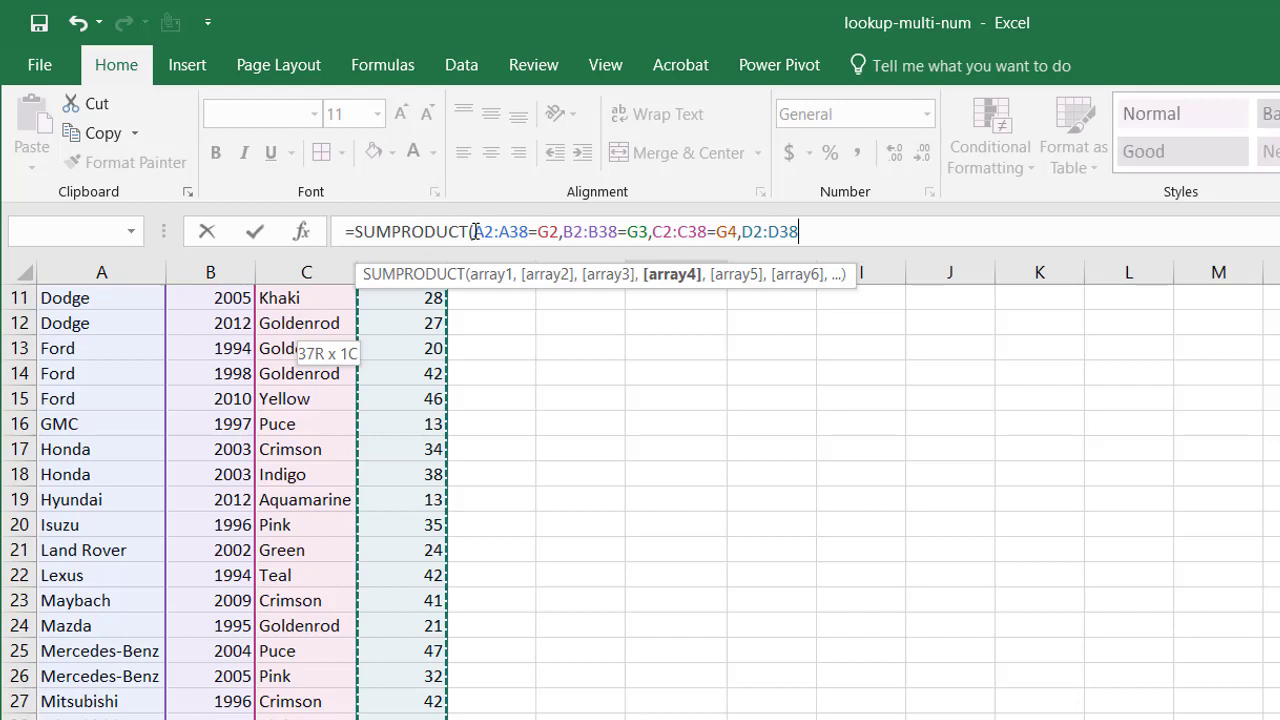
left_click(474, 231)
type("(")
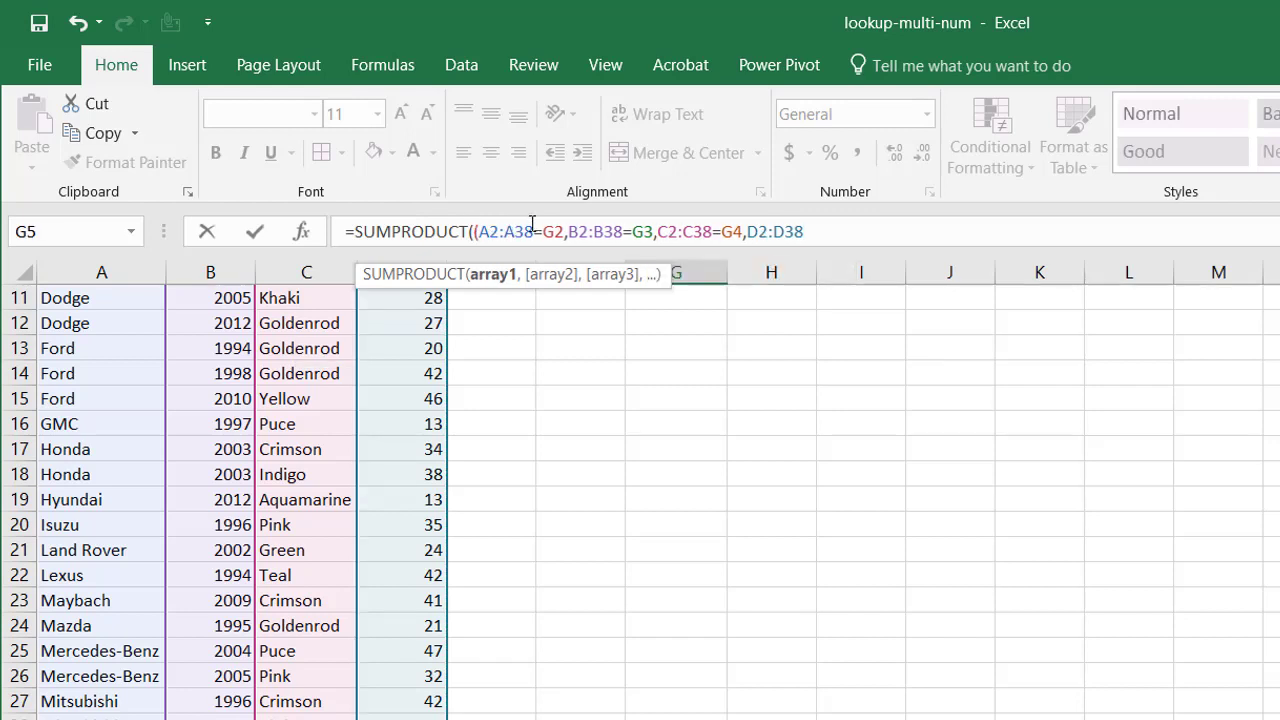
type(")")
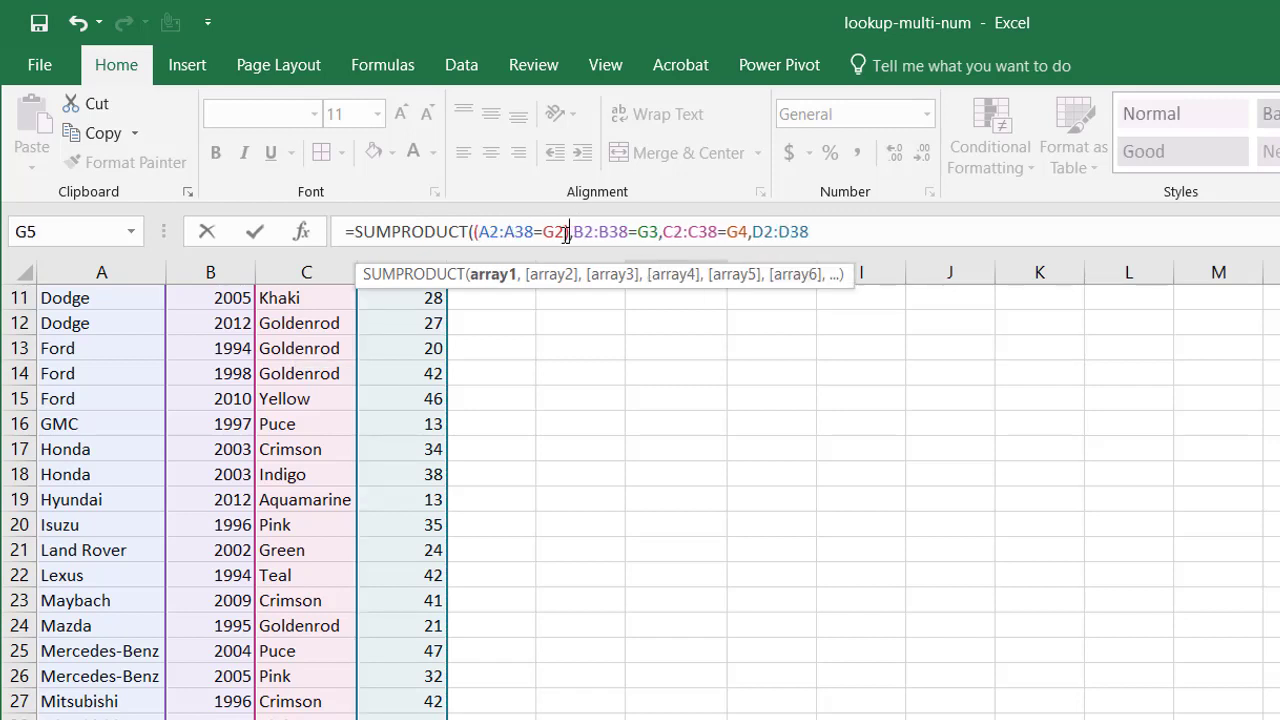
key("Delete")
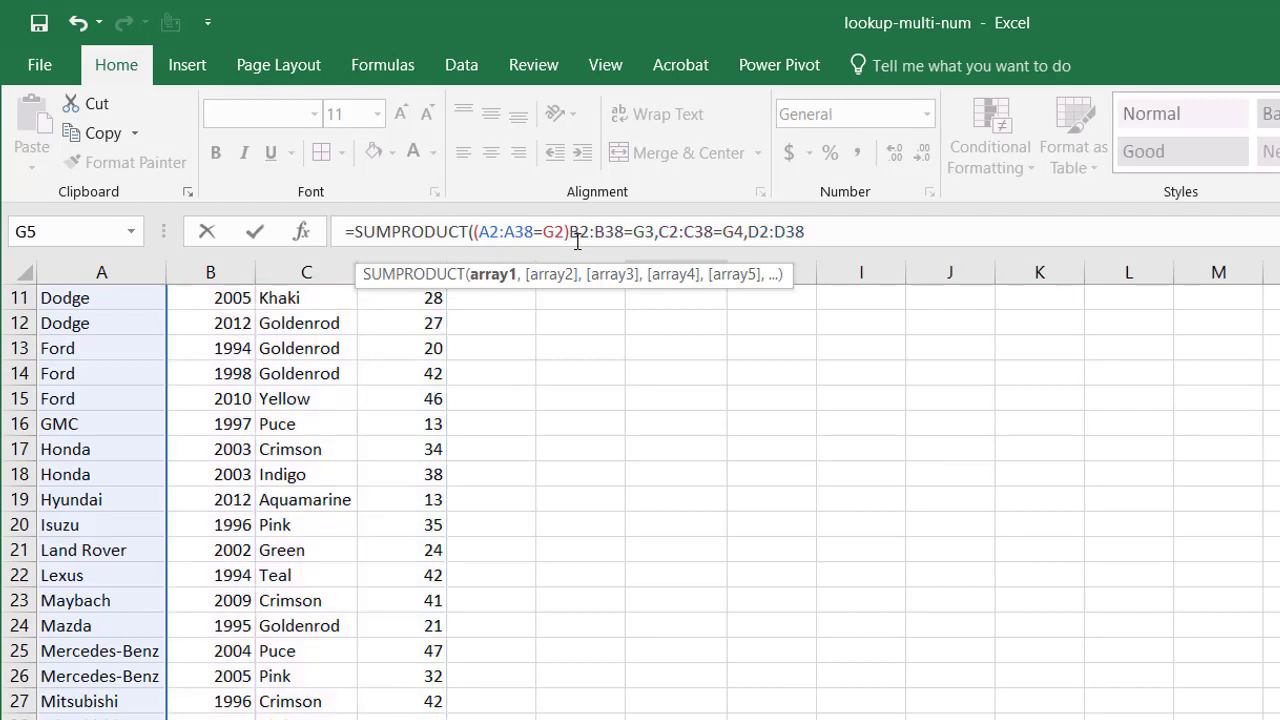
type("*")
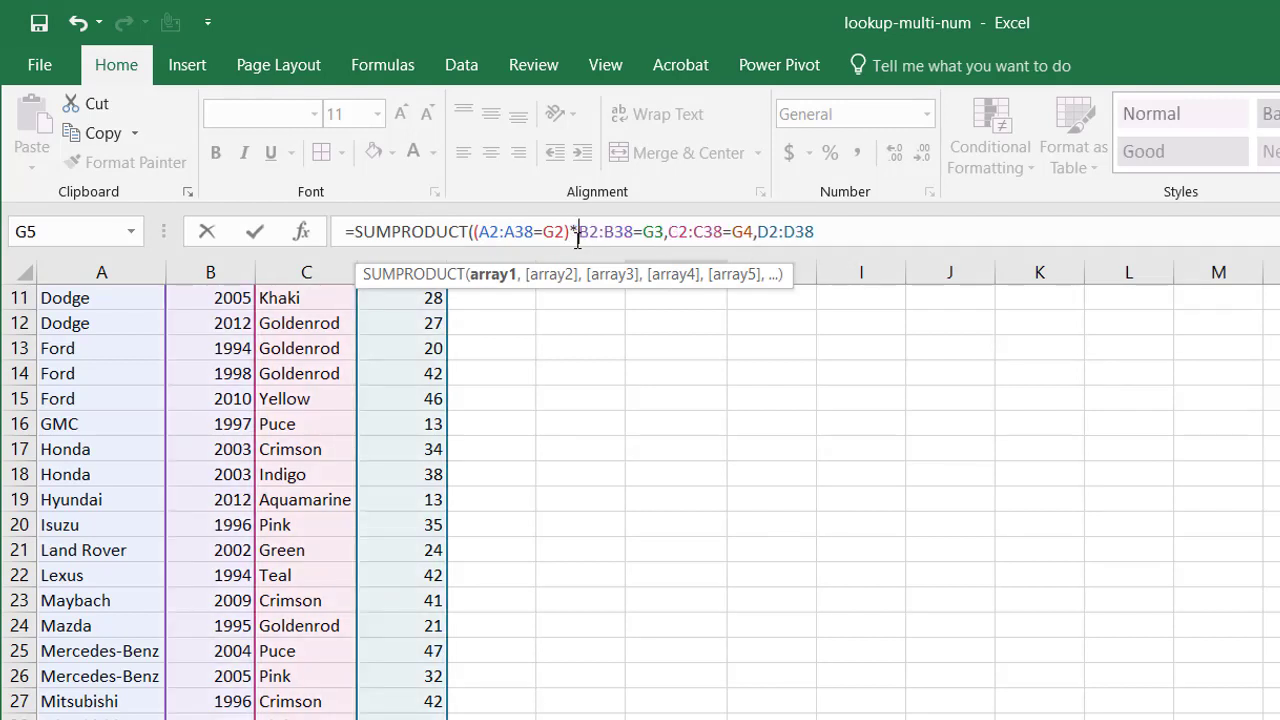
type("(")
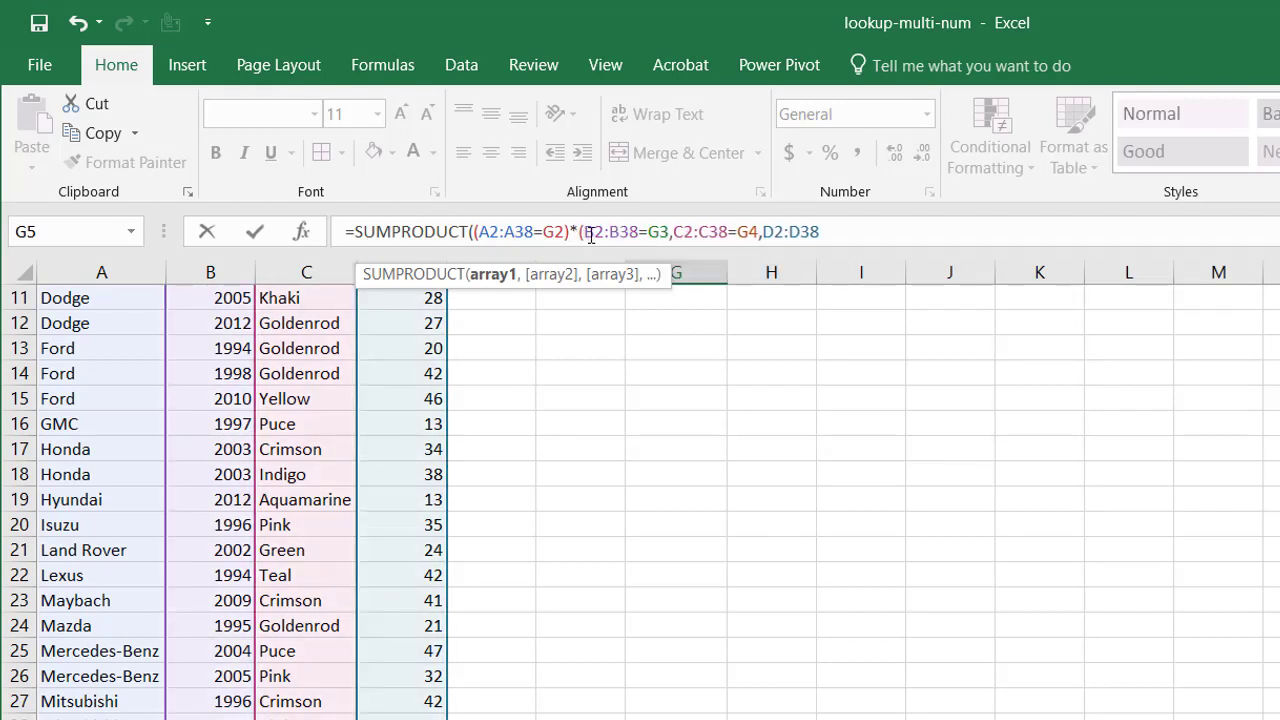
type(")")
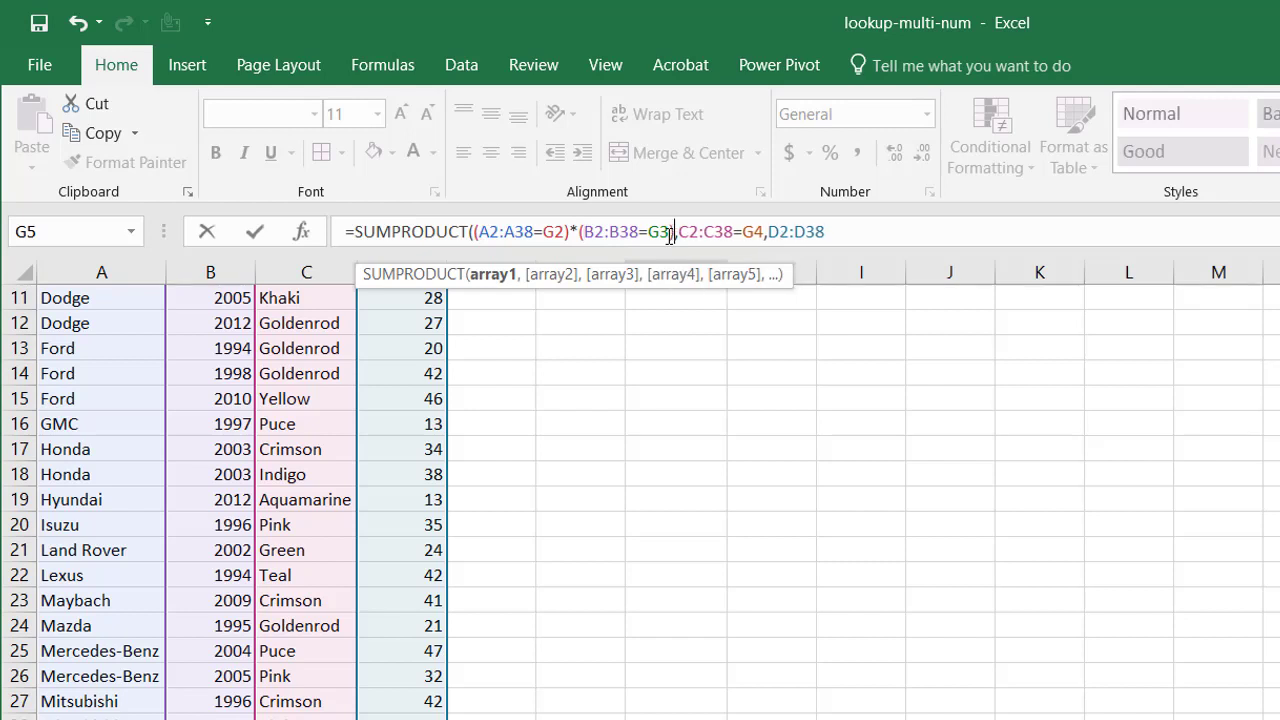
Bracket the Year, Color and Qty terms, replacing the remaining commas with *.
key("Delete")
type("*")
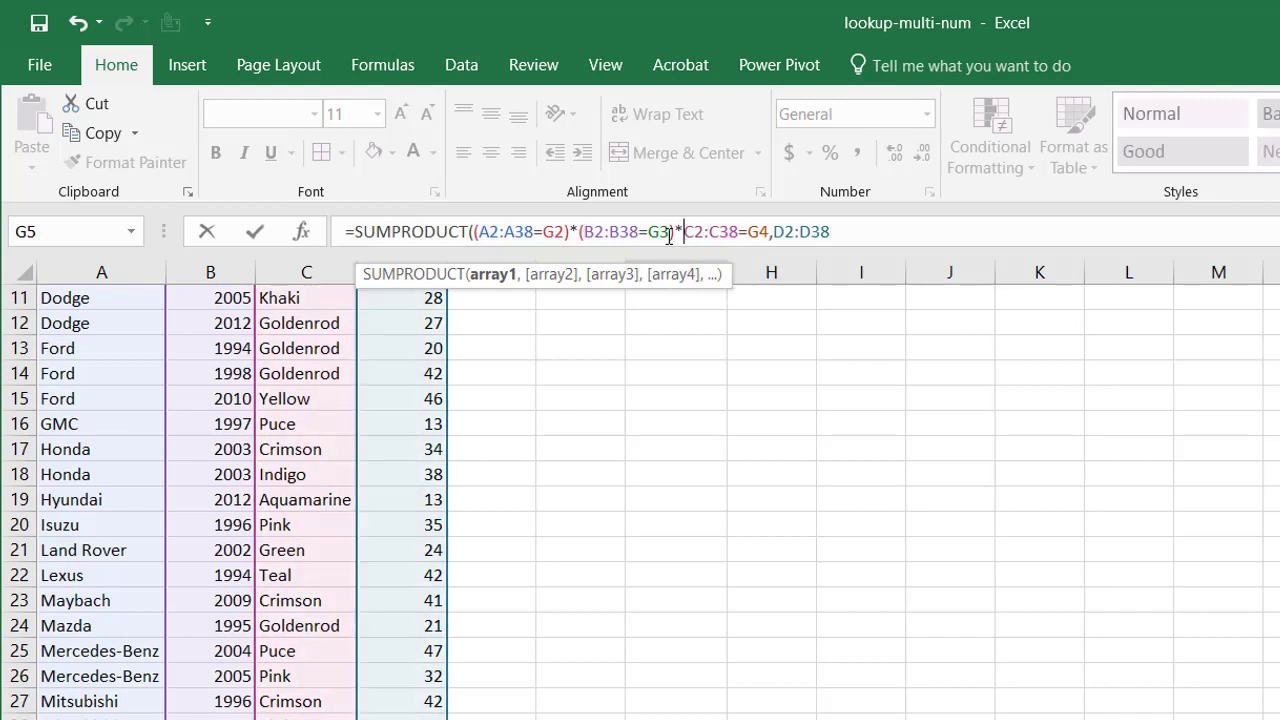
type("(")
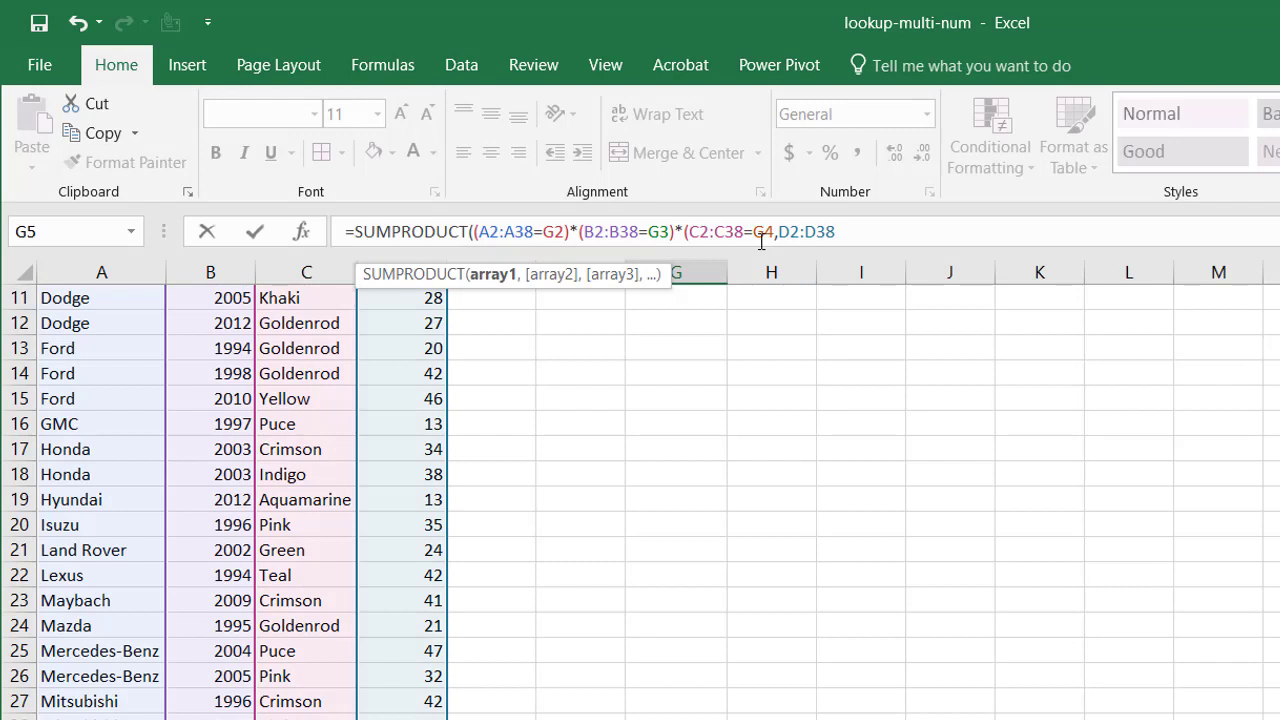
left_click(772, 232)
key("Delete")
key("BackSpace")
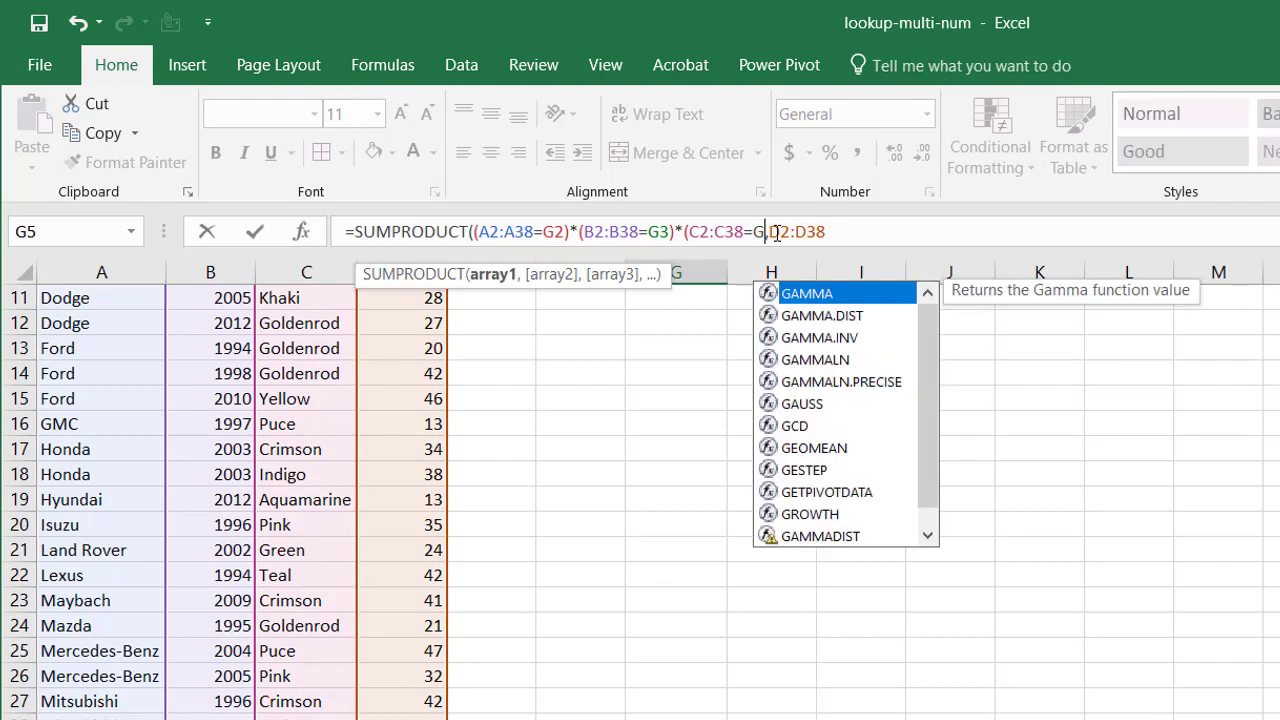
type(")")
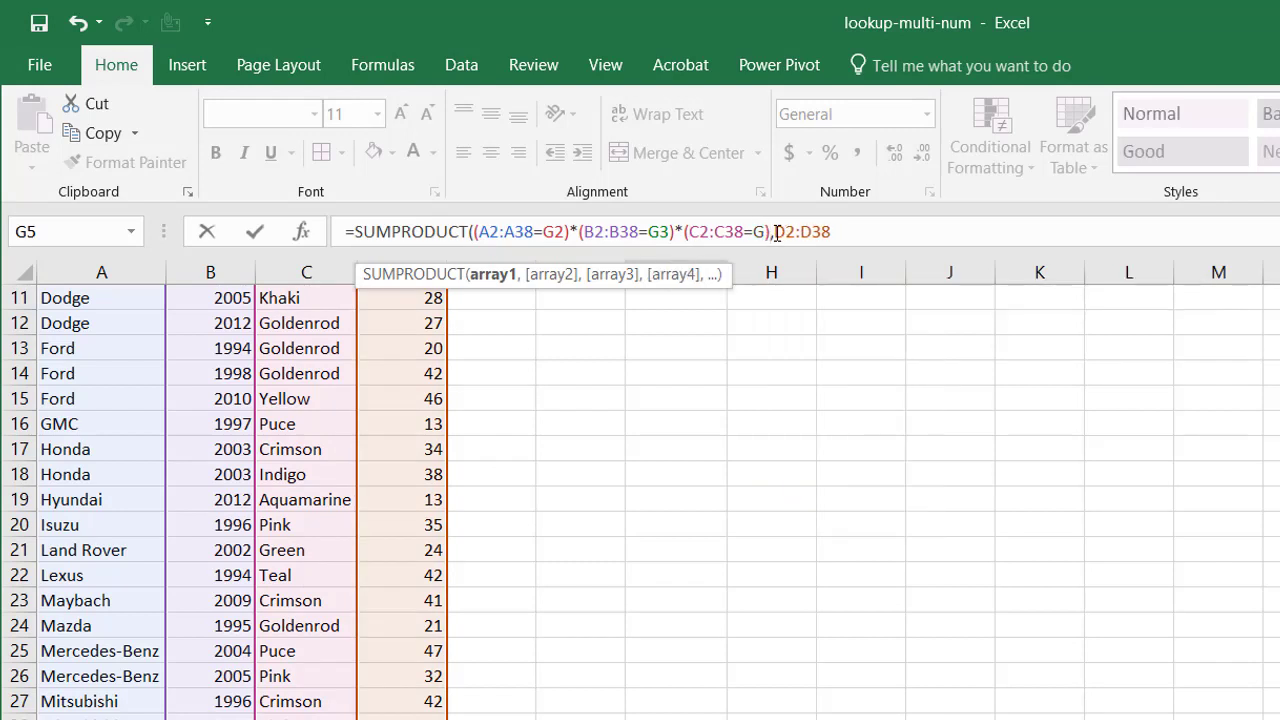
key("Delete")
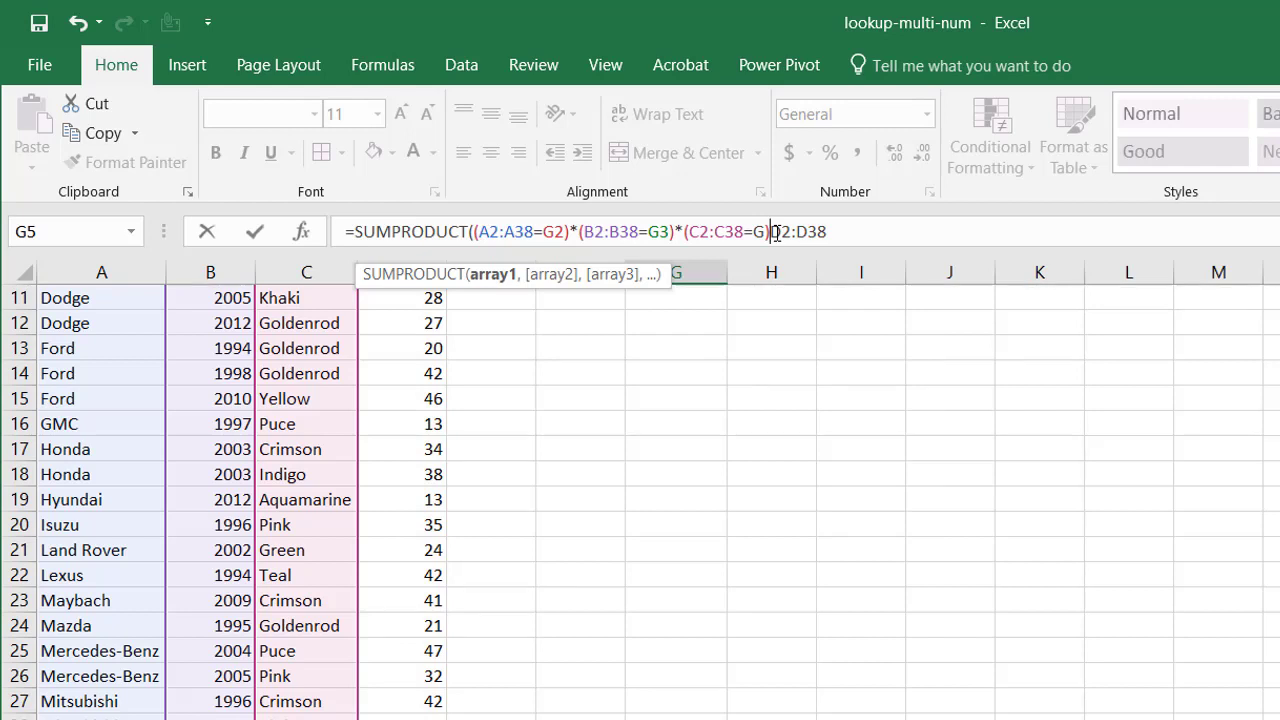
type("*(")
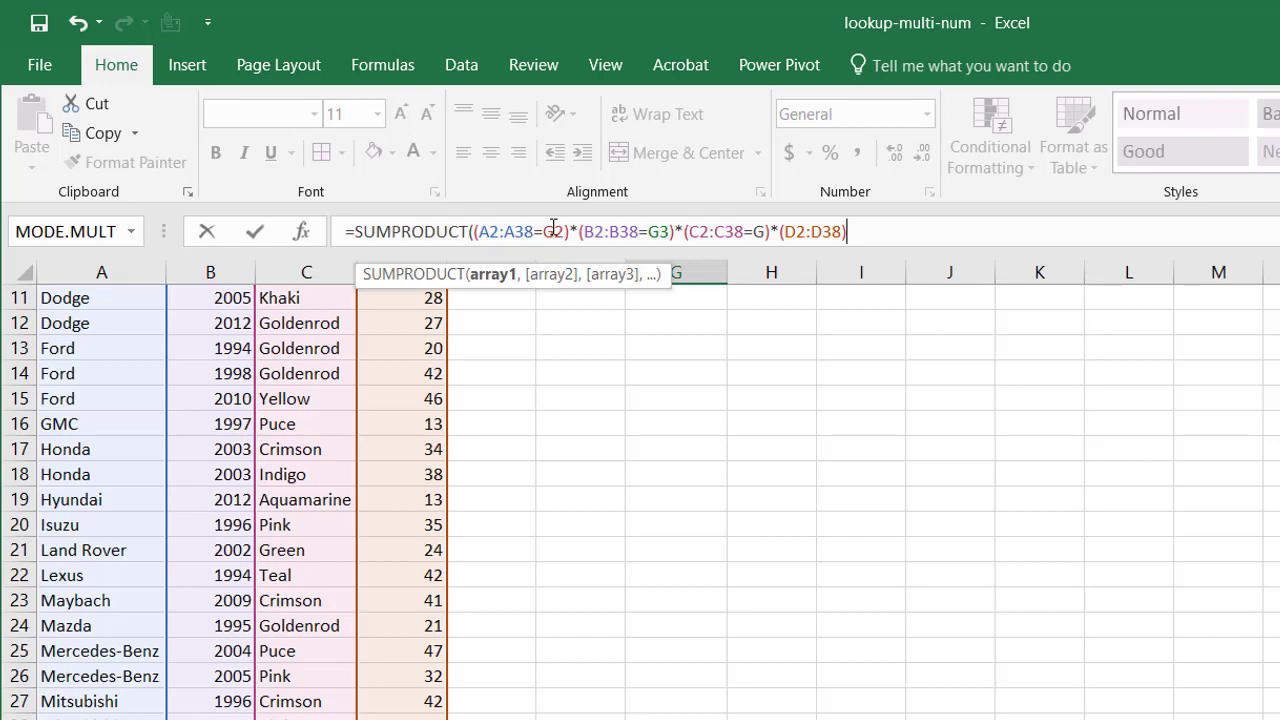
Scroll up to bring the lookup table back into view.
scroll(640, 500, "up", 4)
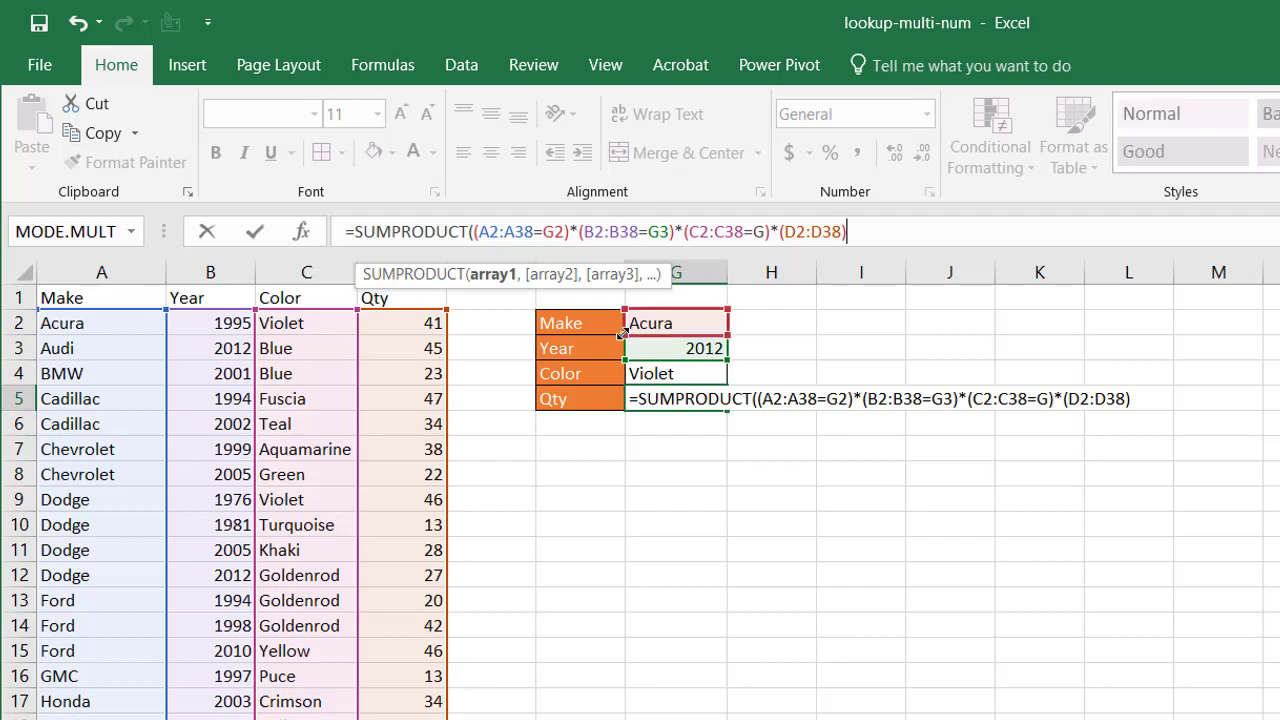
Add the final closing parenthesis and enter the formula into G5.
key("Return")
key("Return")
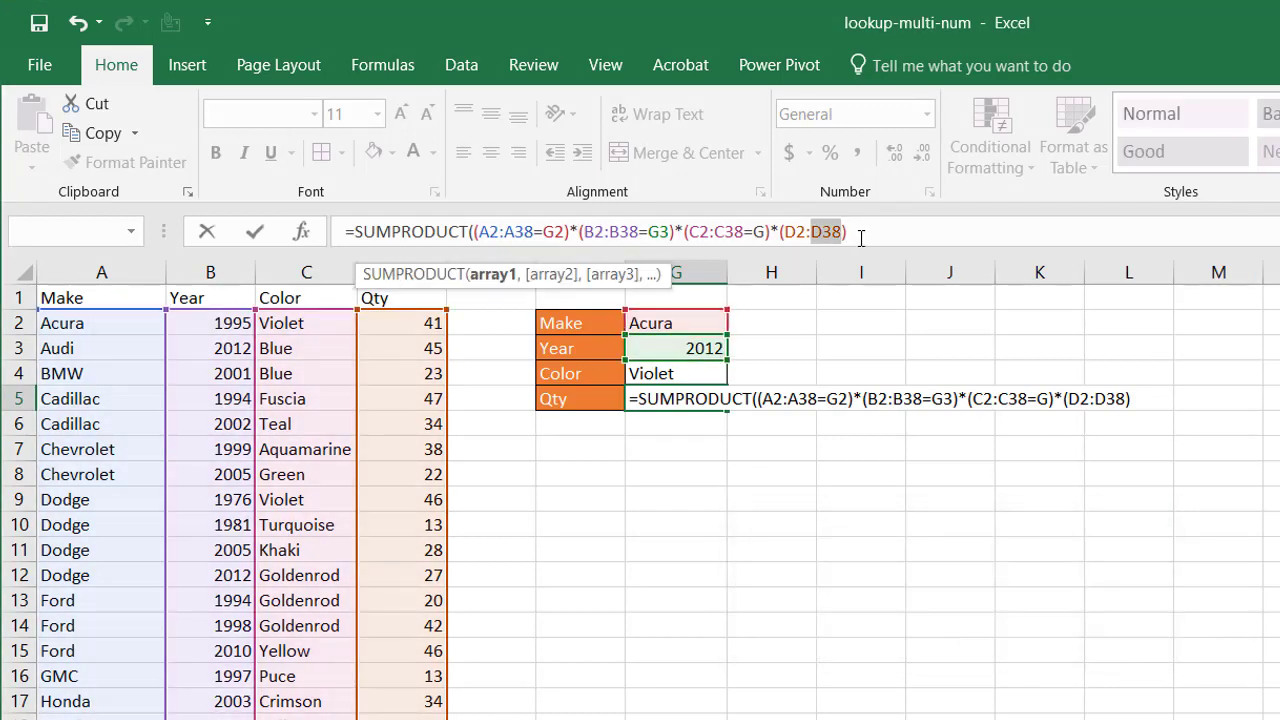
left_click(860, 231)
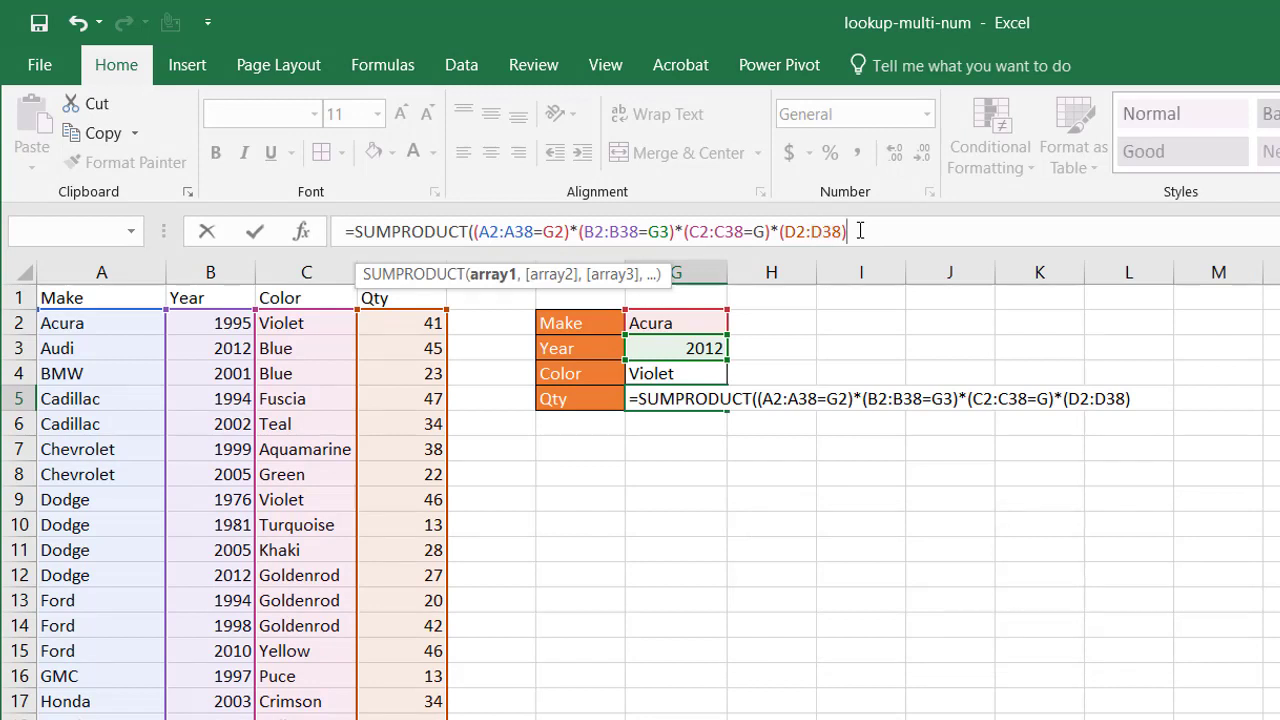
type(")")
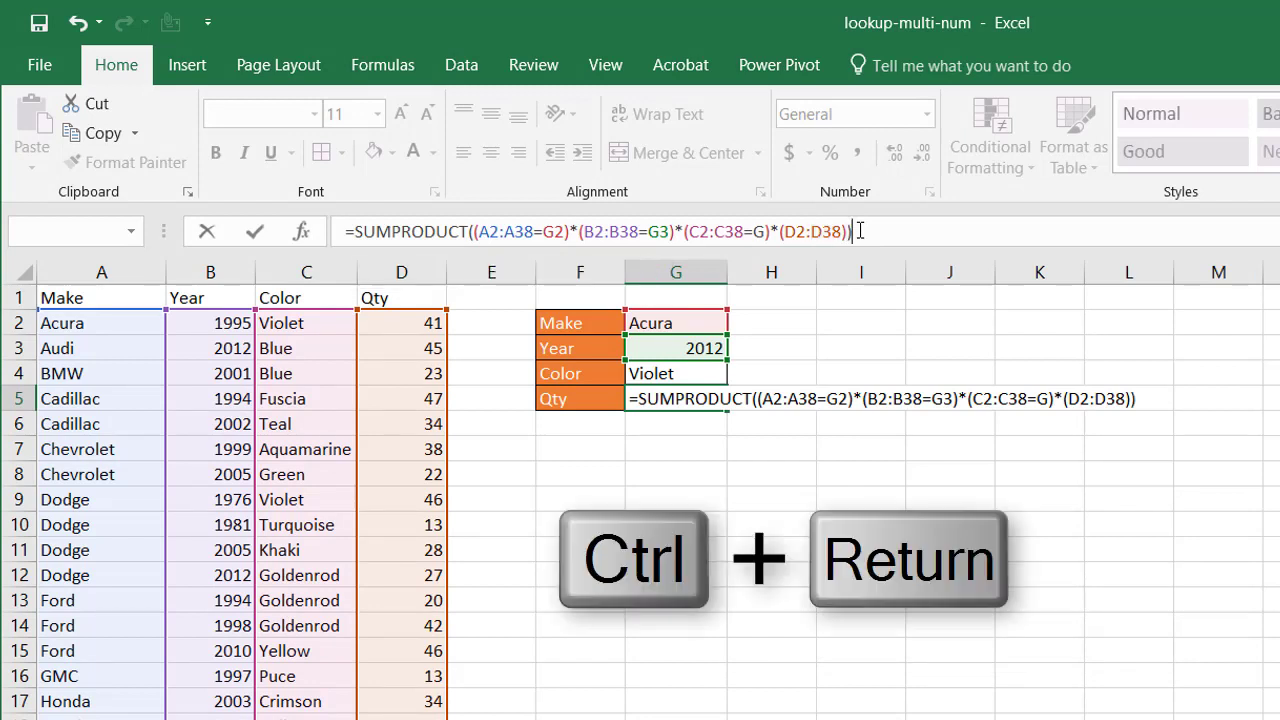
key("ctrl+Return")
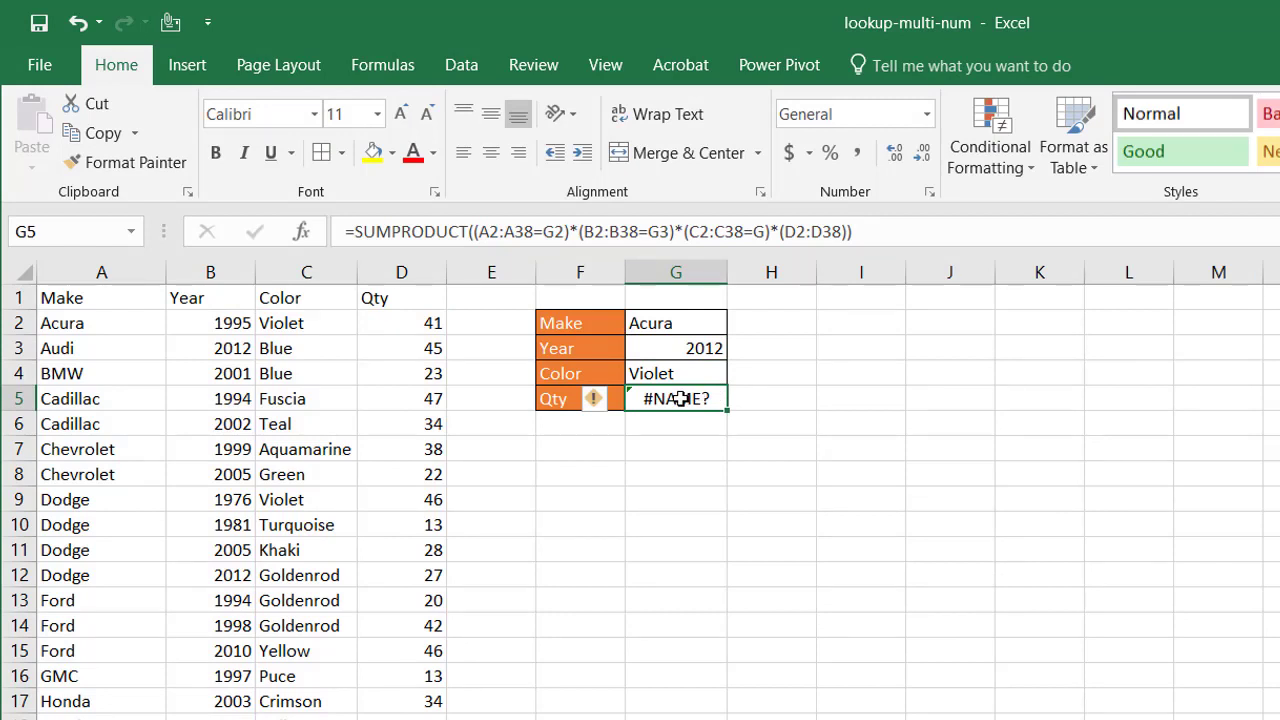
Correct the Color reference from G to G4 and commit, so G5 returns 0.
left_click(757, 237)
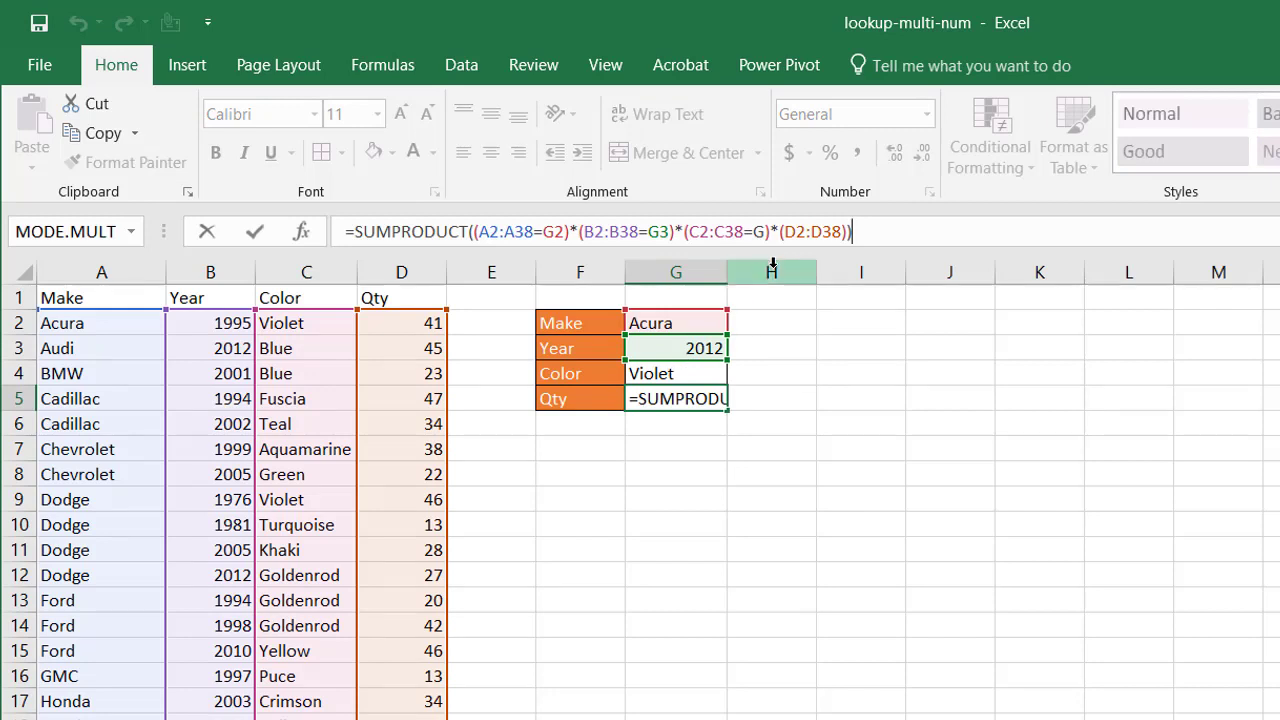
left_click(764, 232)
type("4")
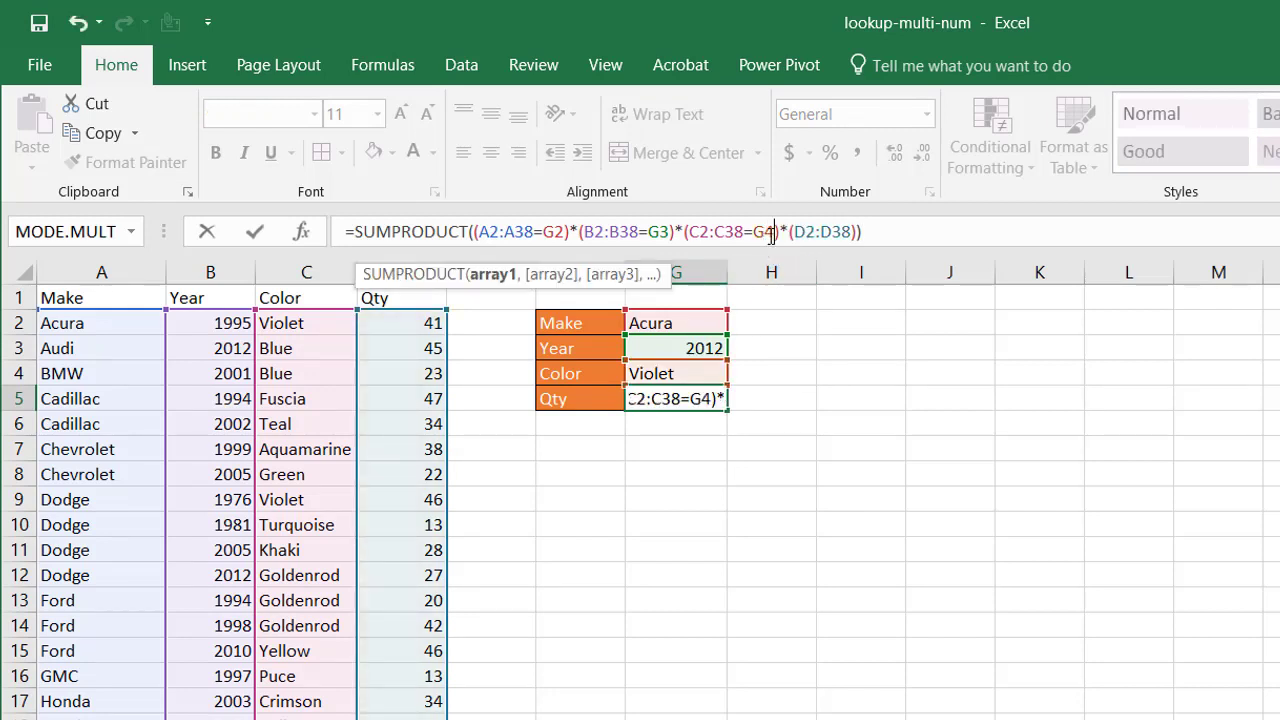
key("ctrl+Return")
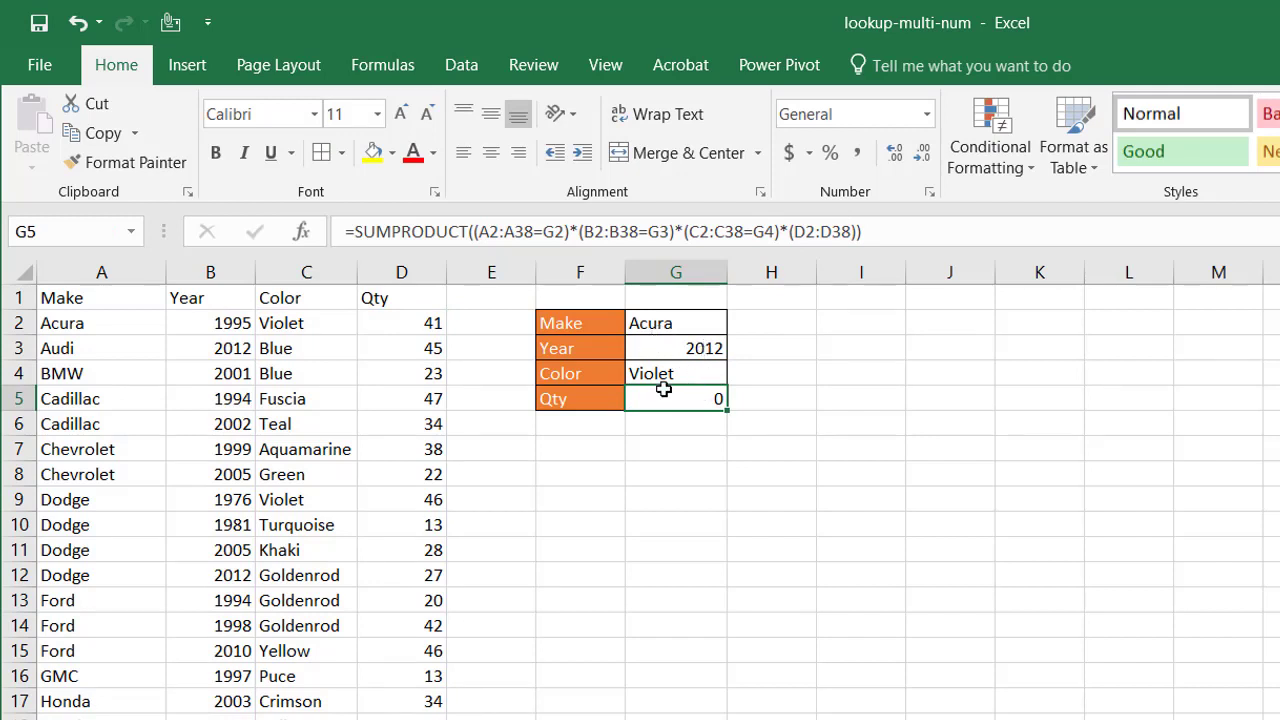
Change the Year criterion in G3 to 1995 so G5 returns 41, then select G5.
left_click(214, 322)
left_click(680, 346)
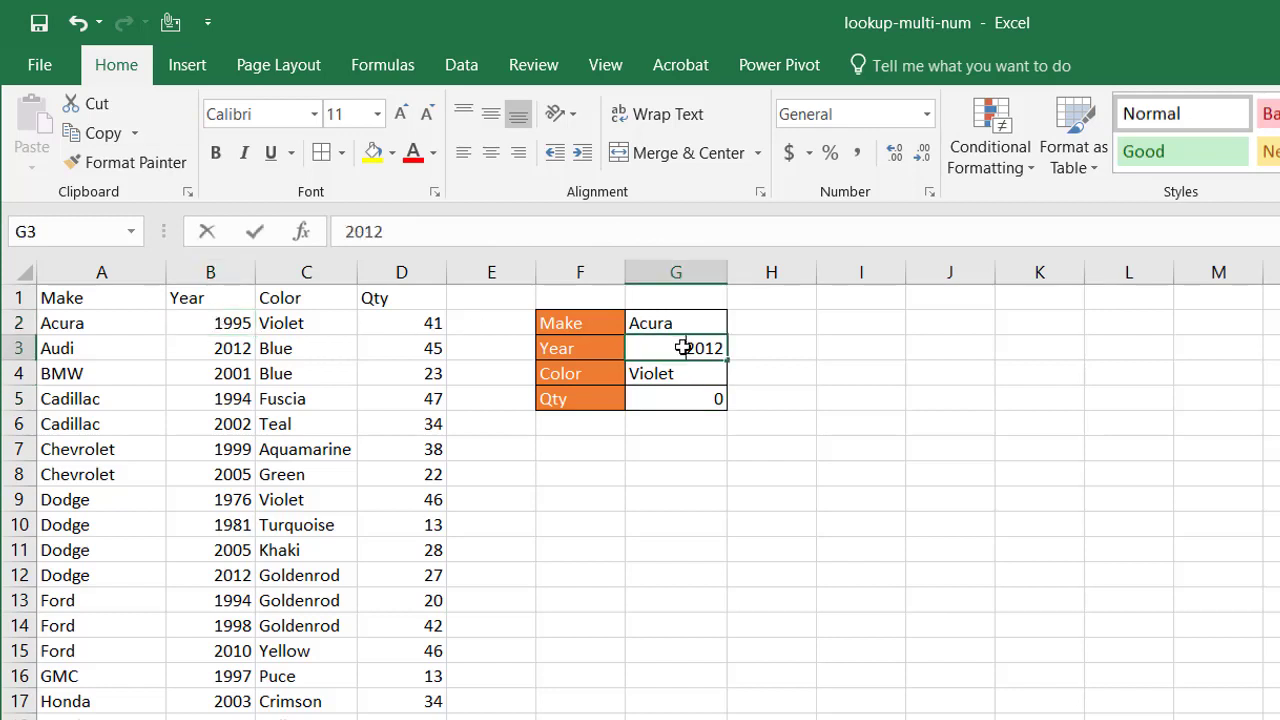
type("1995")
key("Return")
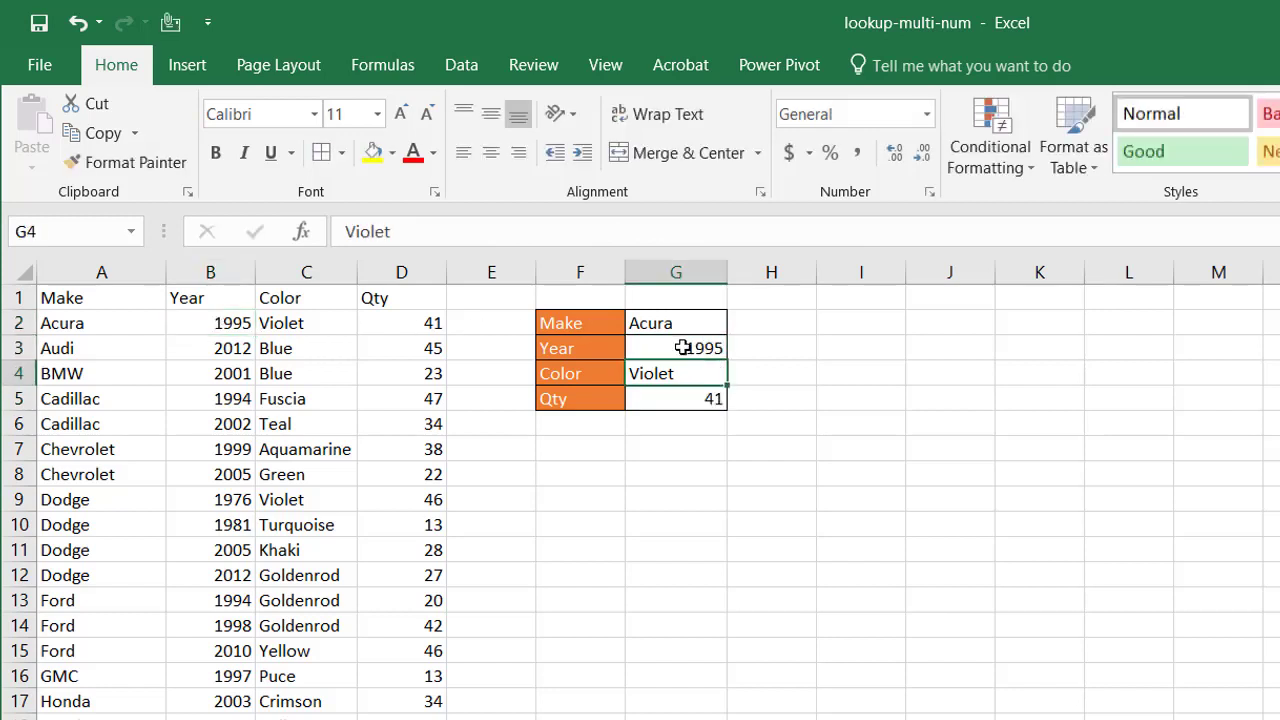
left_click(707, 398)
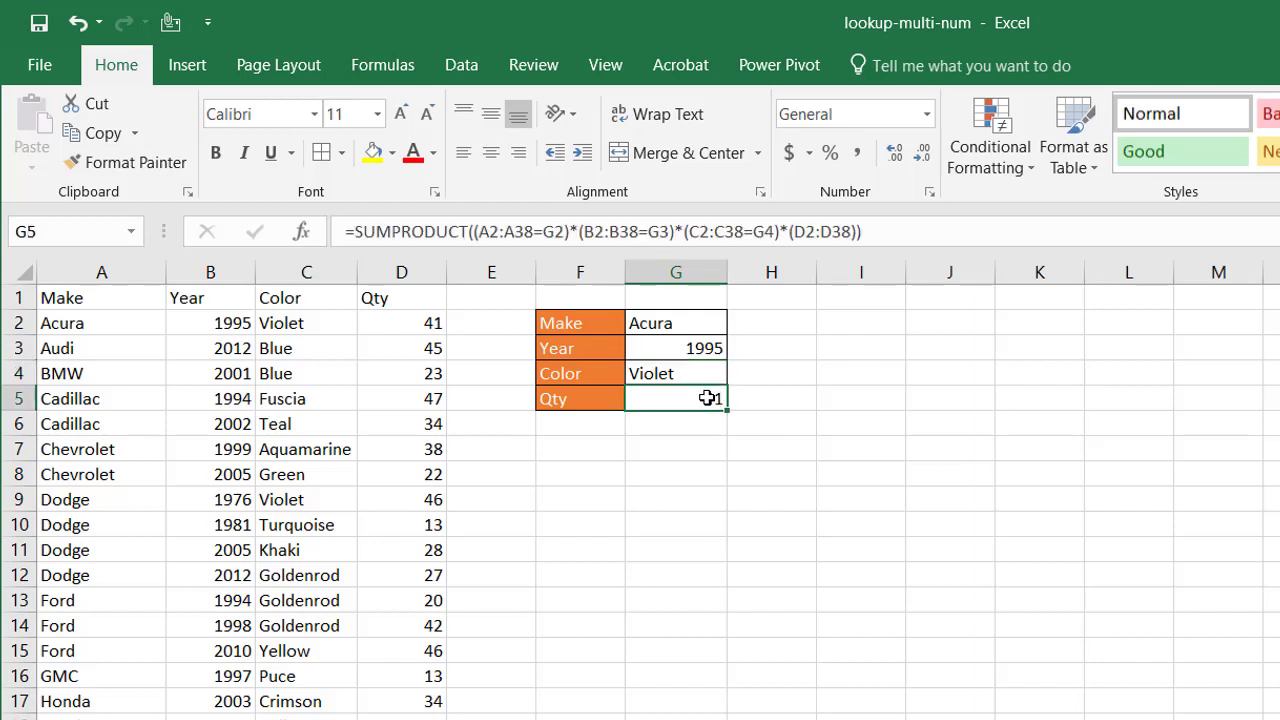
key("alt+m")
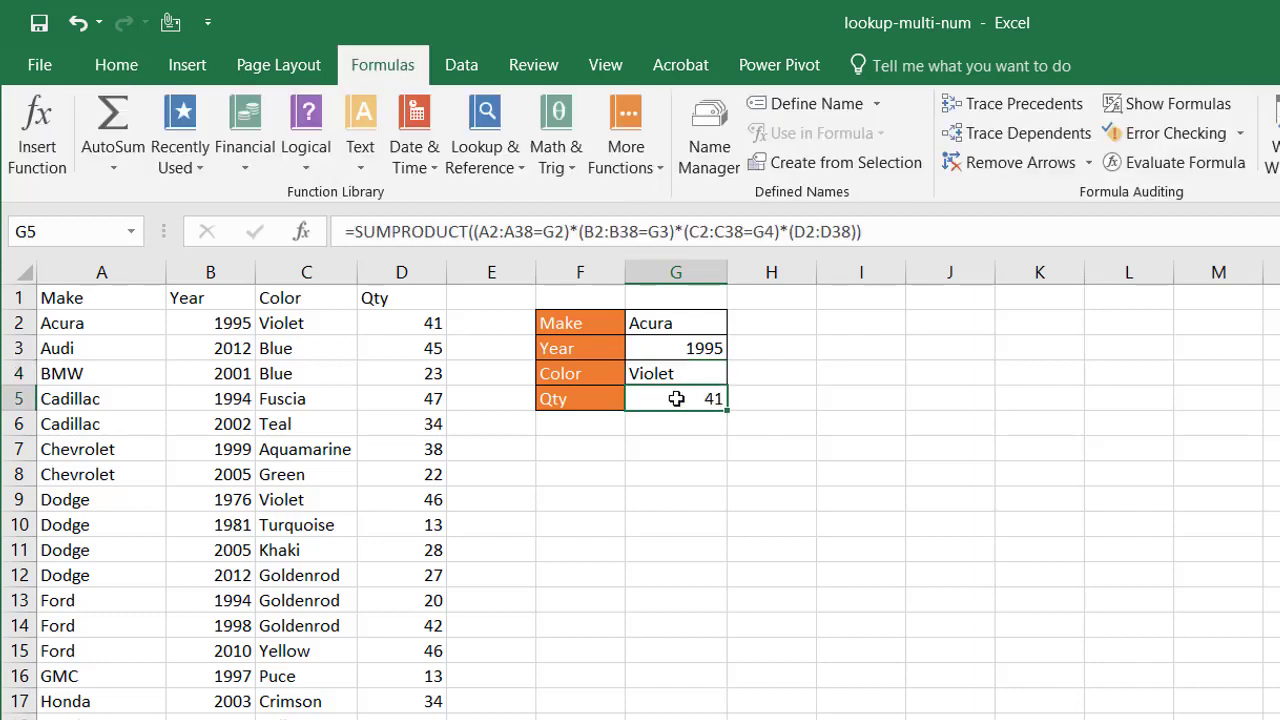
Review the Acura and 1995 criteria, then launch Evaluate Formula on G5's SUMPRODUCT.
left_click(651, 323)
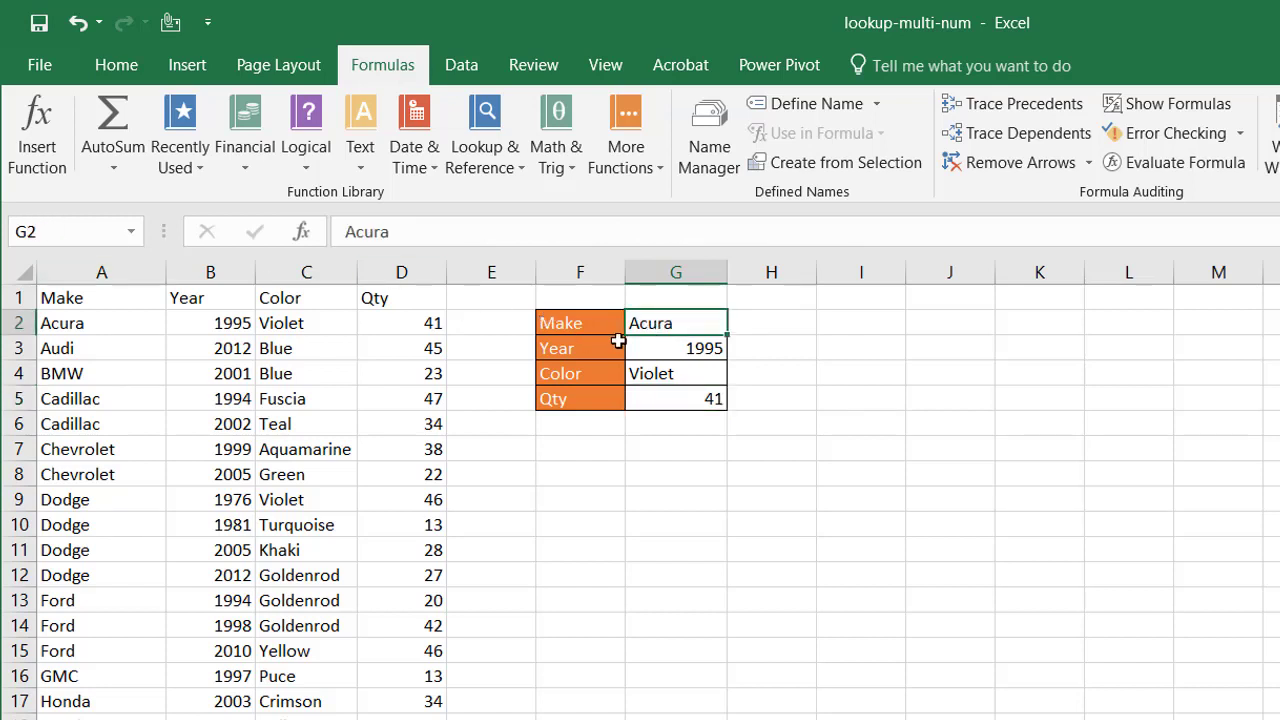
left_click(690, 348)
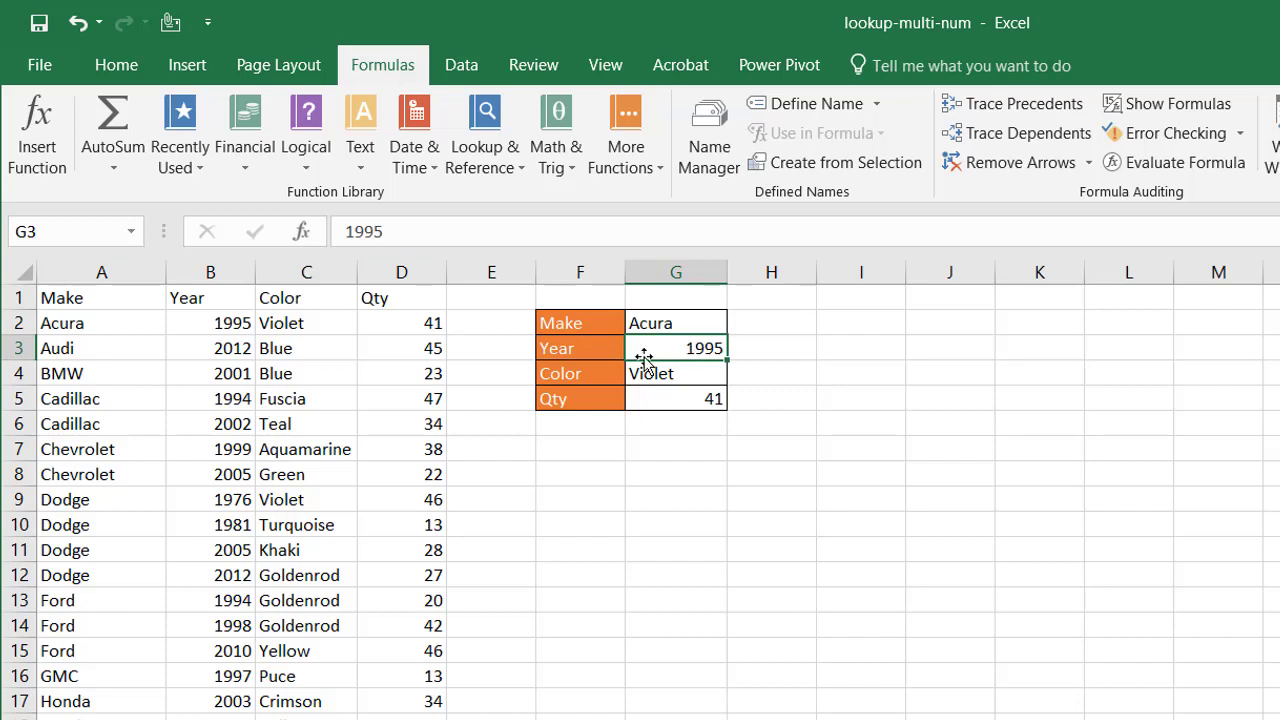
left_click(693, 399)
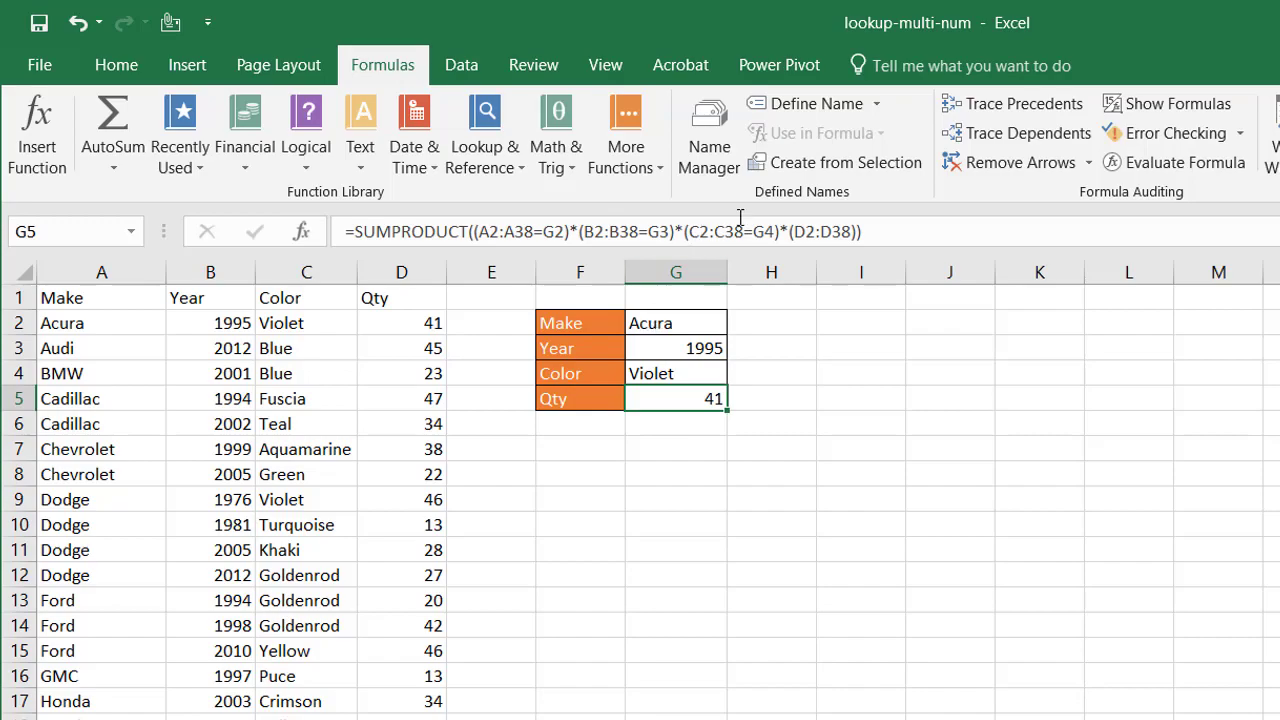
left_click(1177, 170)
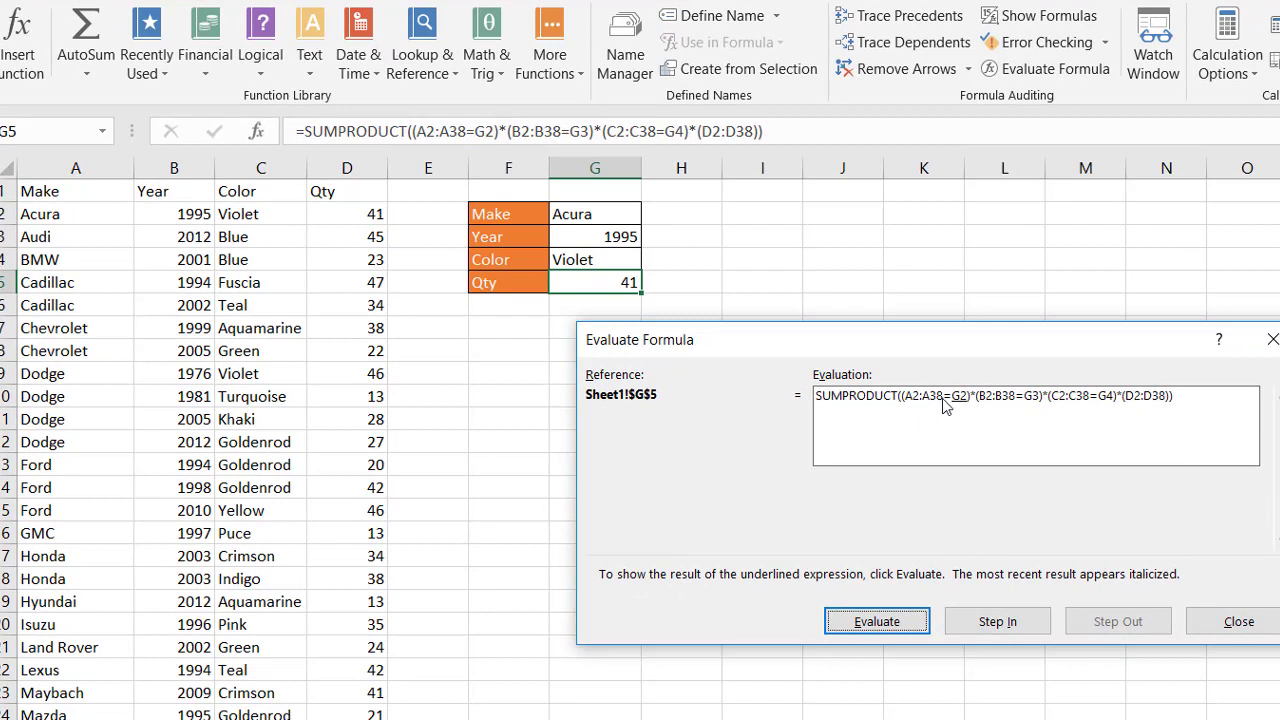
Evaluate the Make=Acura and Year=1995 tests until they multiply into one 1/0 array.
left_click(866, 630)
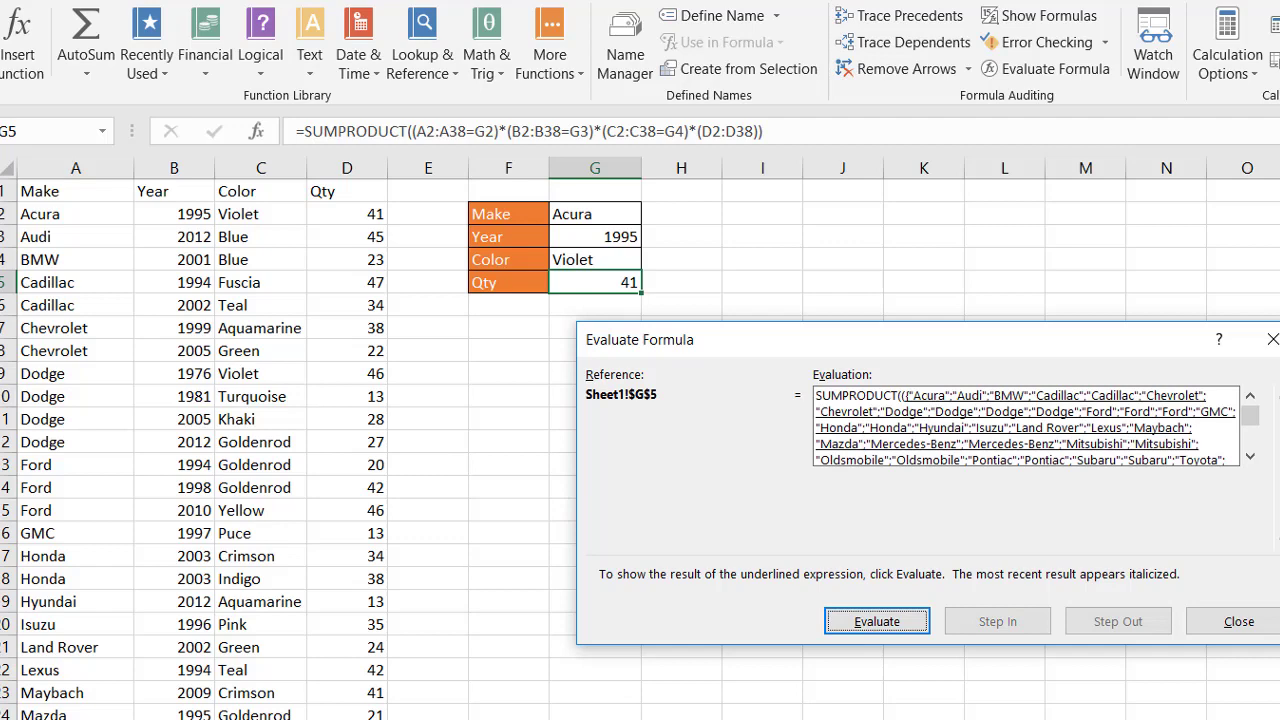
left_click(870, 624)
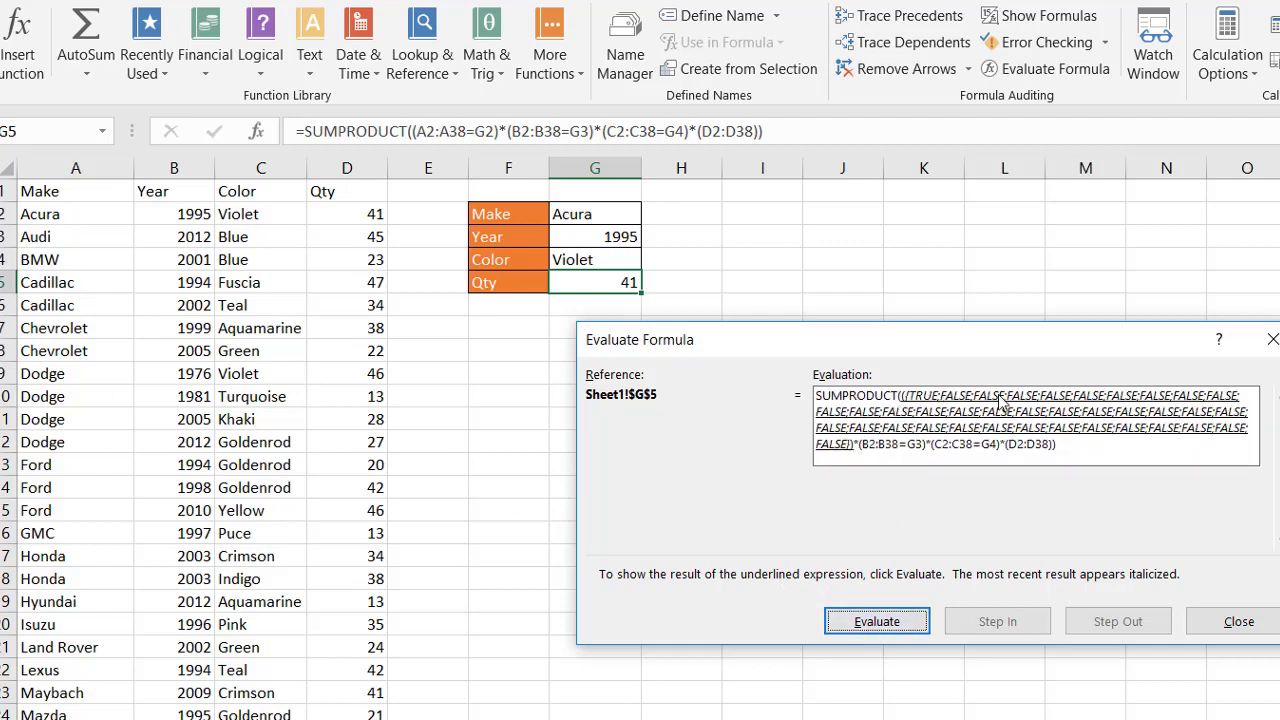
left_click(862, 622)
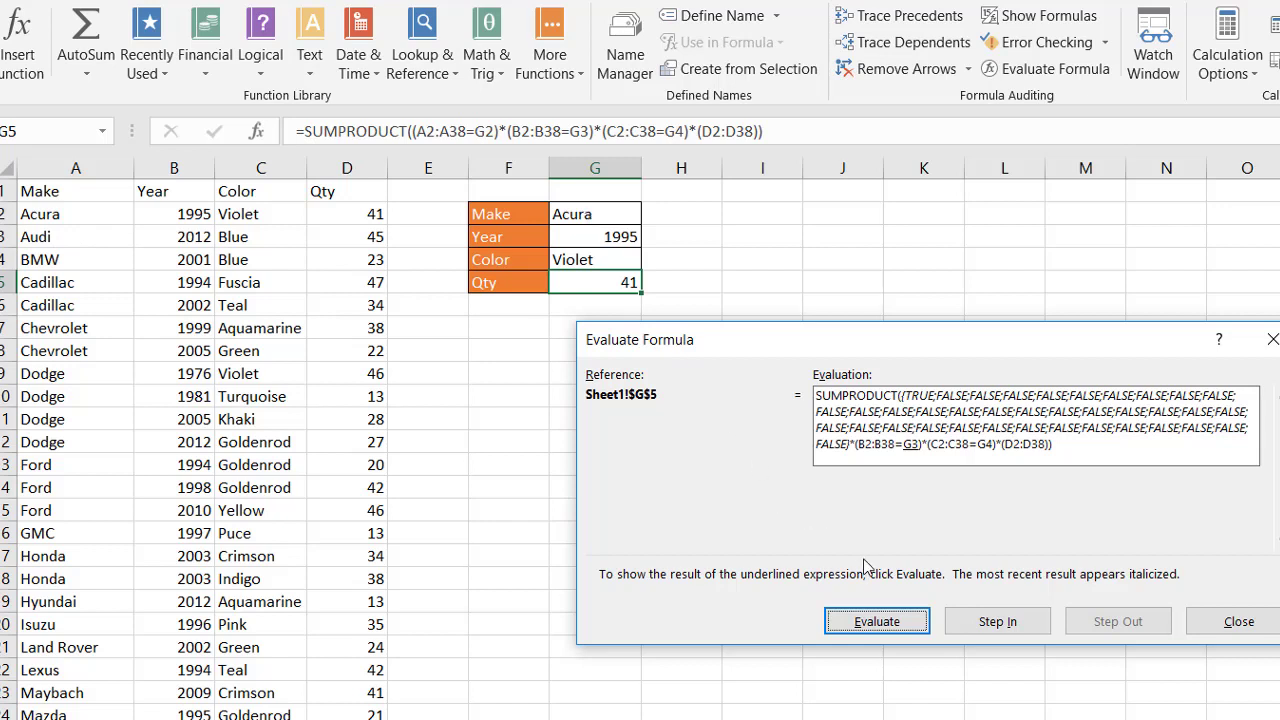
left_click(867, 622)
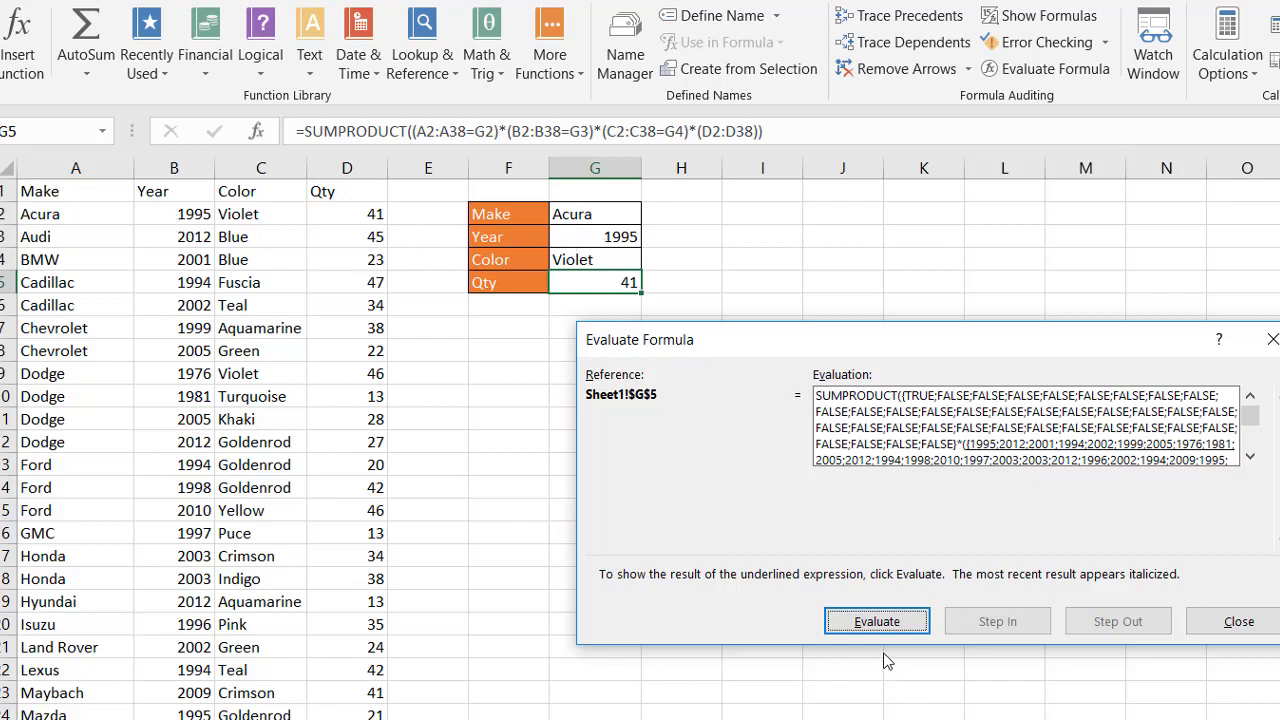
left_click(898, 627)
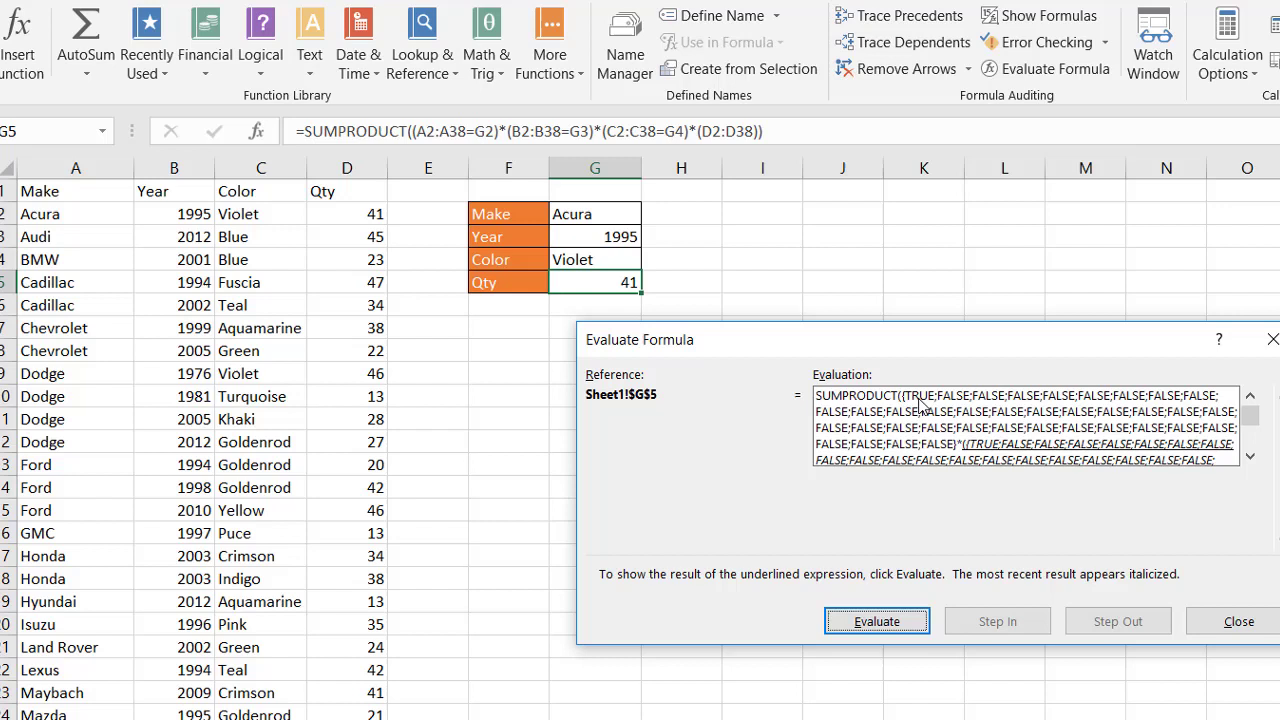
left_click(877, 622)
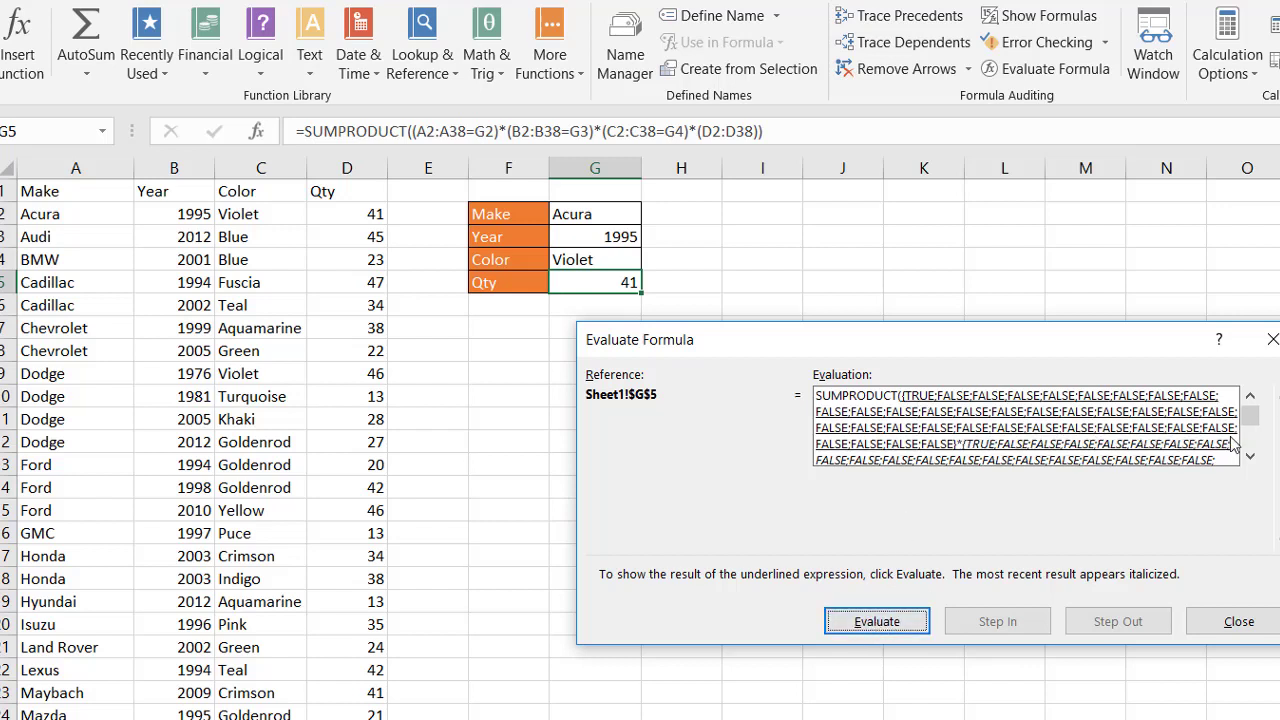
left_click(865, 622)
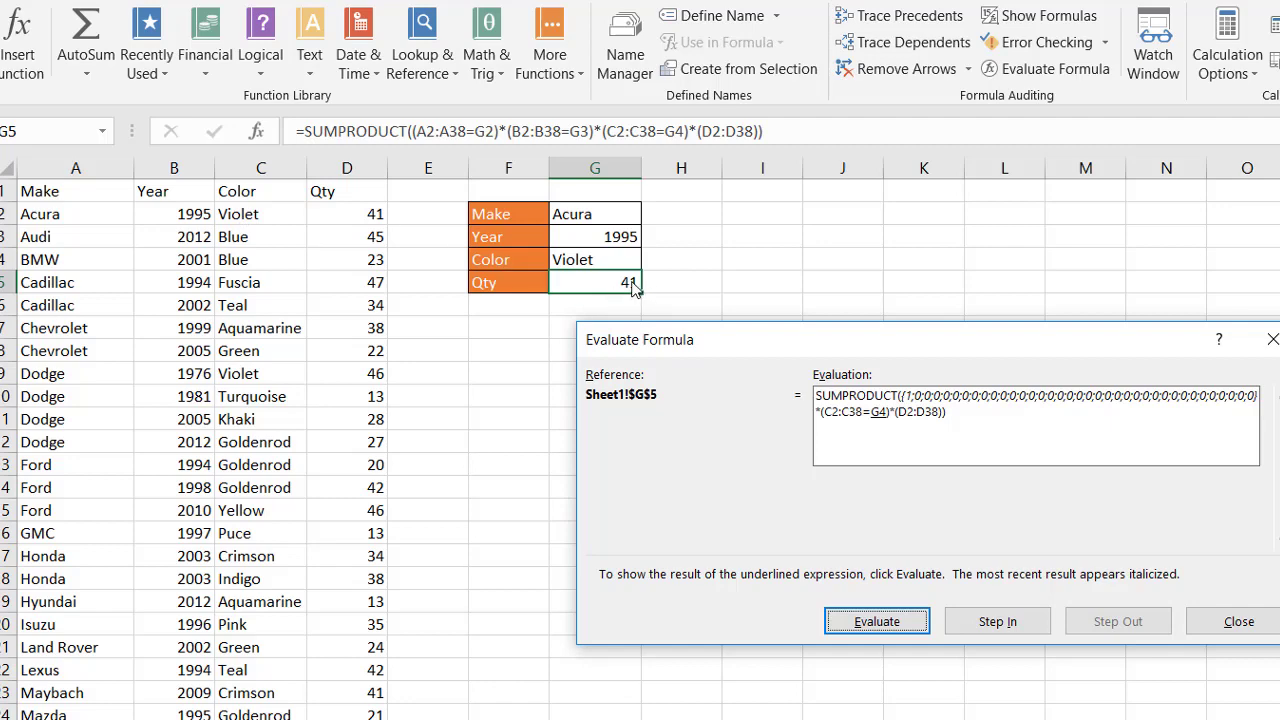
Evaluate the Color=Violet test and Qty multiplication until the formula sums to 41.
left_click(898, 622)
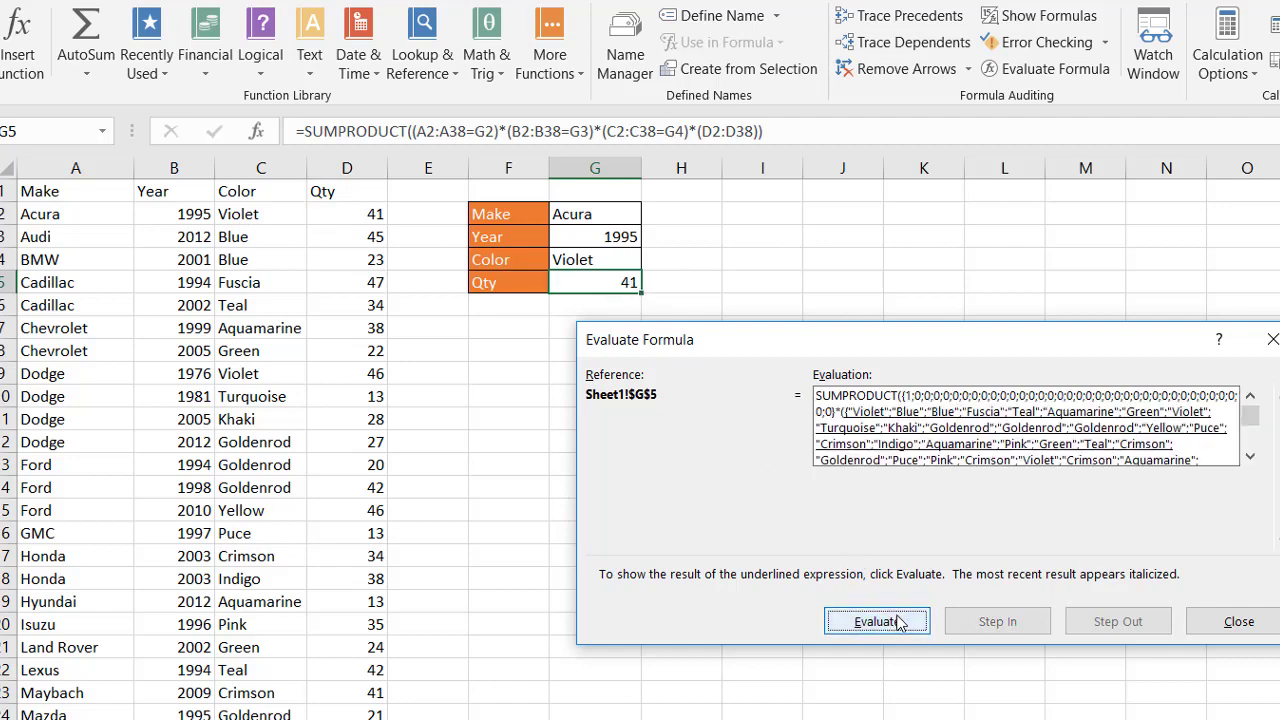
left_click(877, 621)
left_click(877, 621)
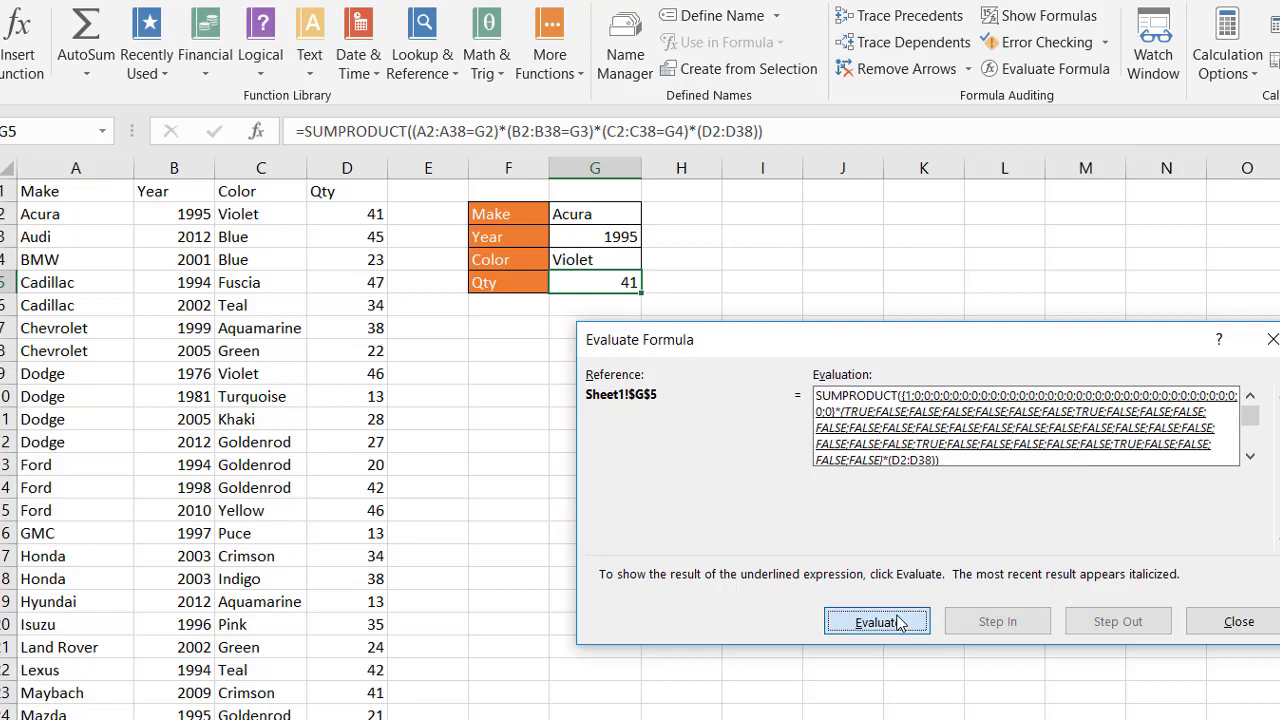
left_click(877, 621)
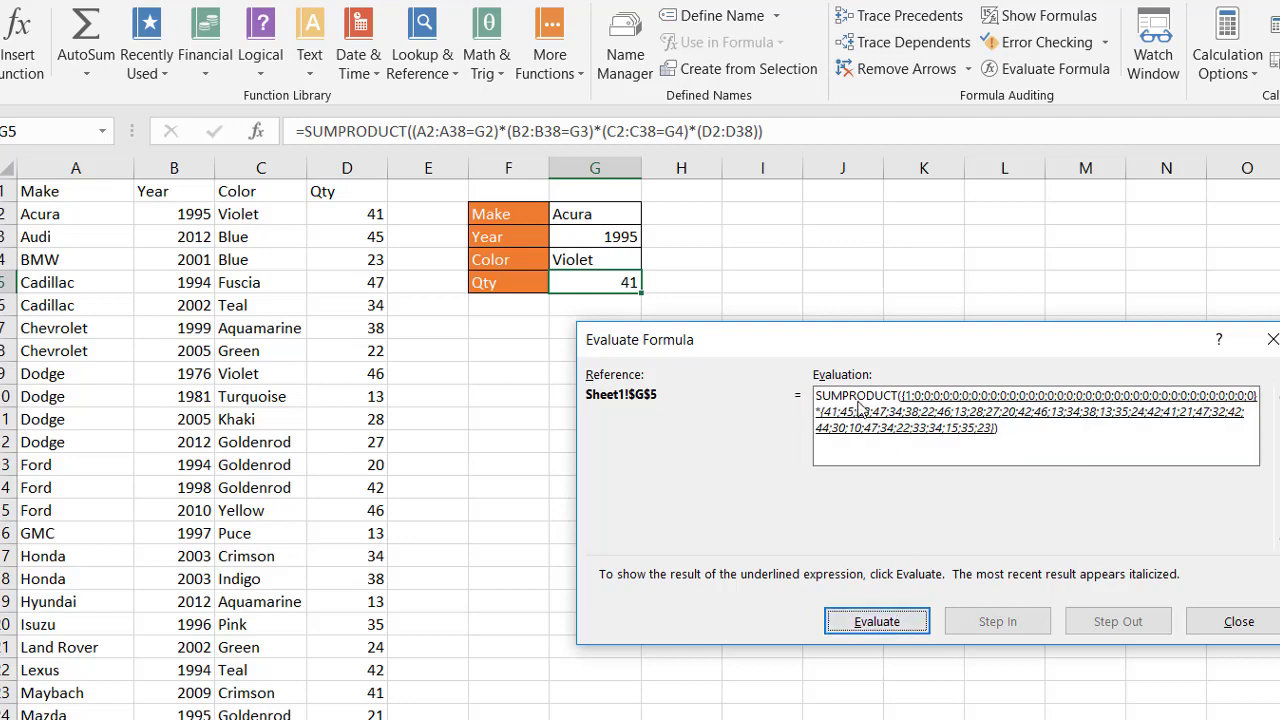
left_click(875, 621)
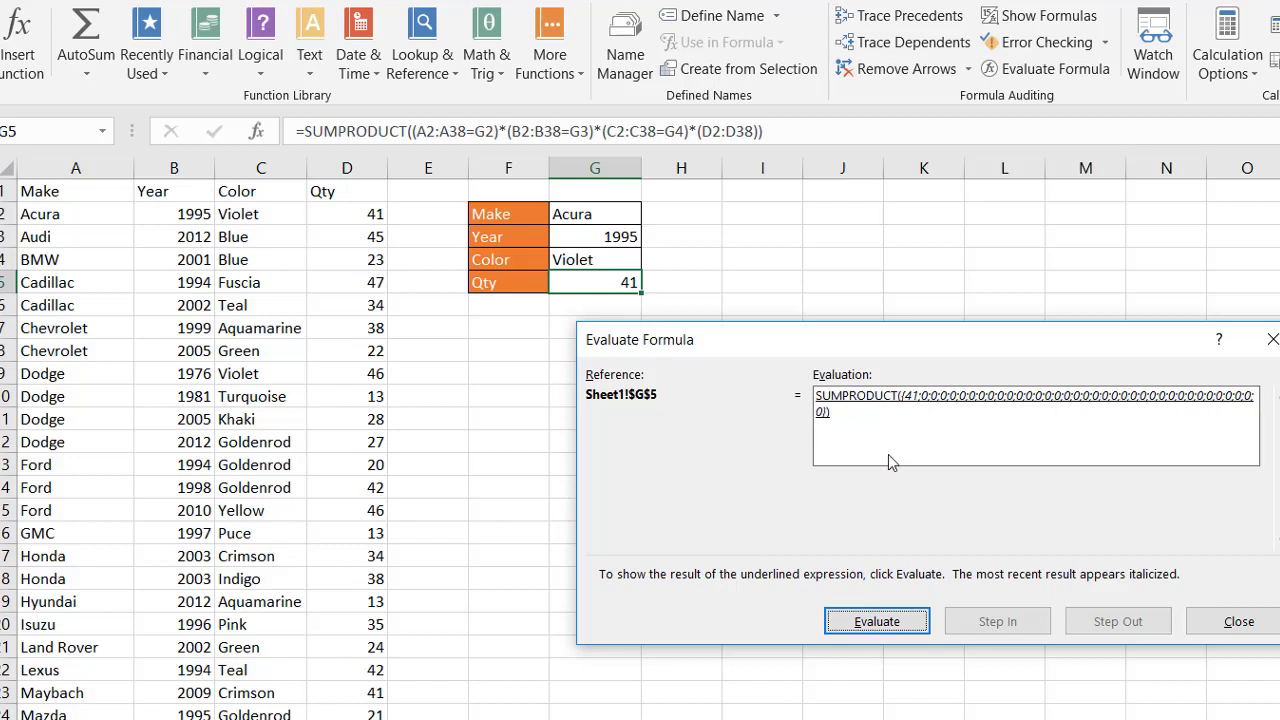
left_click(870, 622)
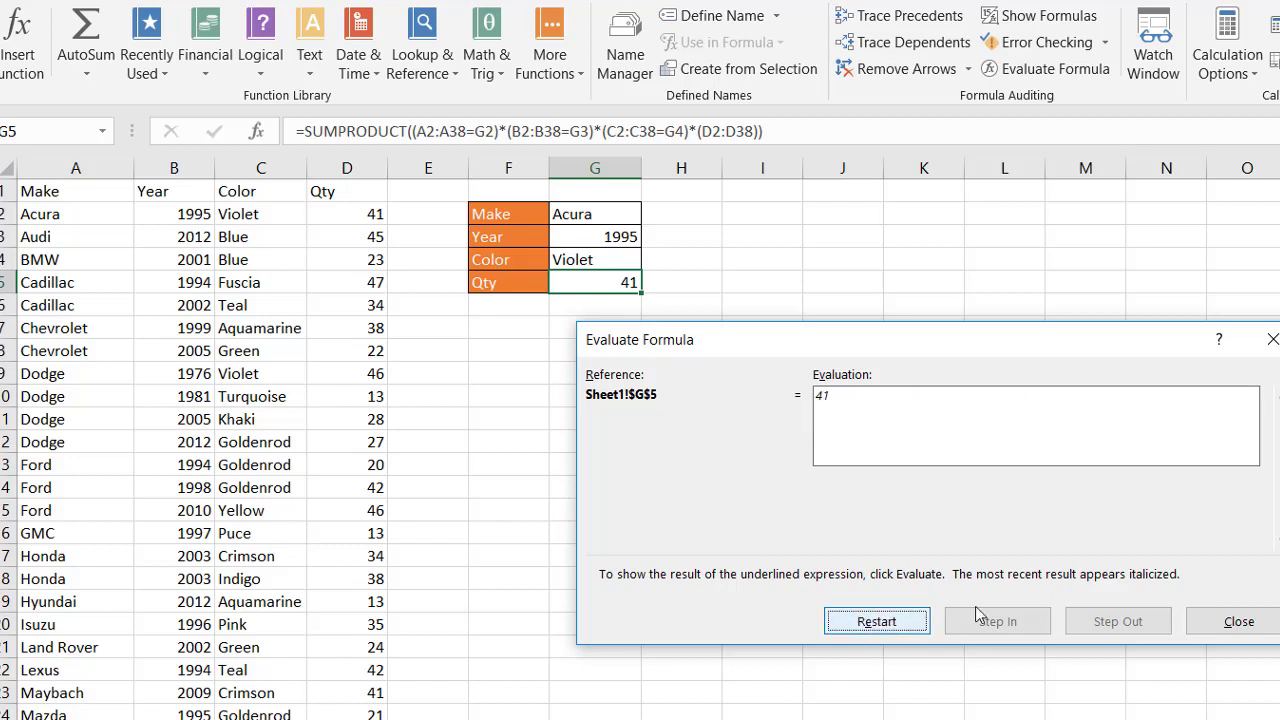
Close Evaluate Formula to leave G5 showing 41 for Acura, 1995, Violet.
left_click(1240, 623)
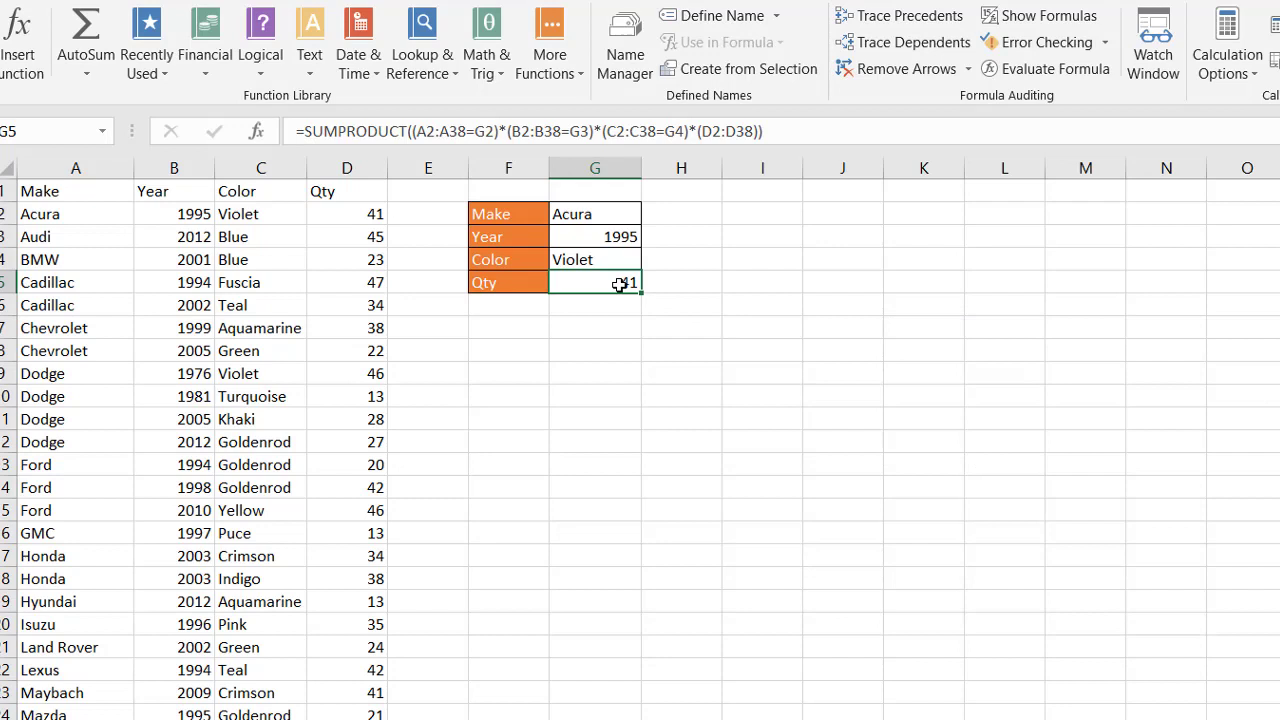